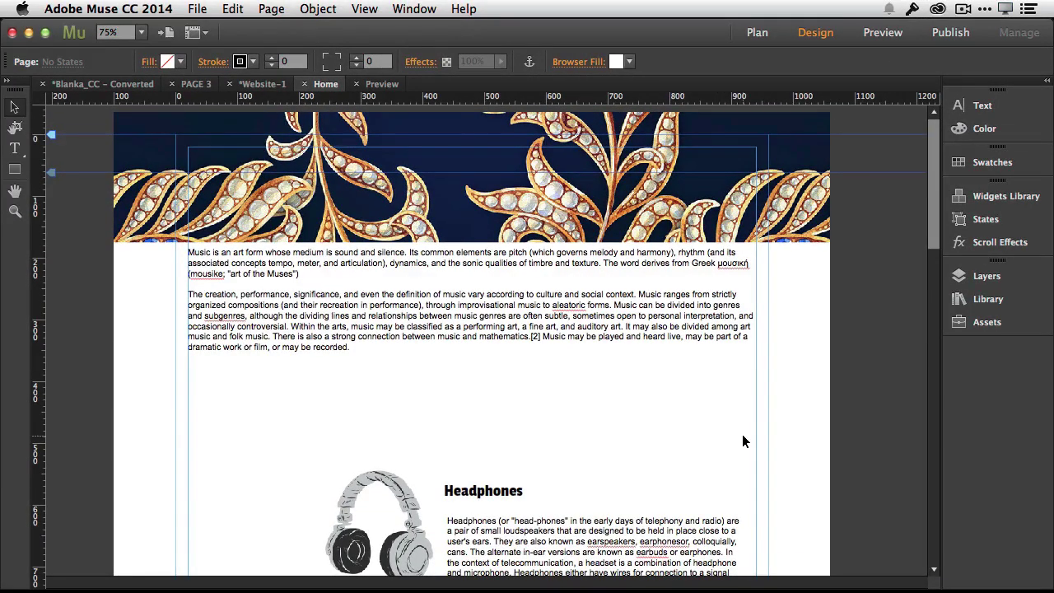
- Try placing a horizontal menu widget from the Widgets Library, then delete it
scroll(742, 436, "down", 7)
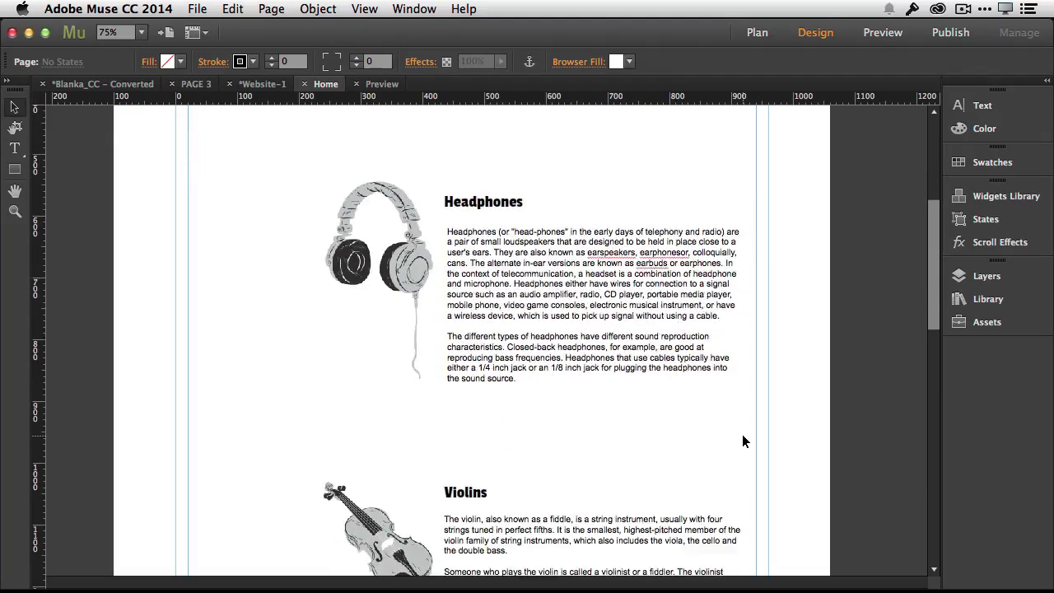
scroll(743, 441, "down", 7)
scroll(743, 441, "down", 3)
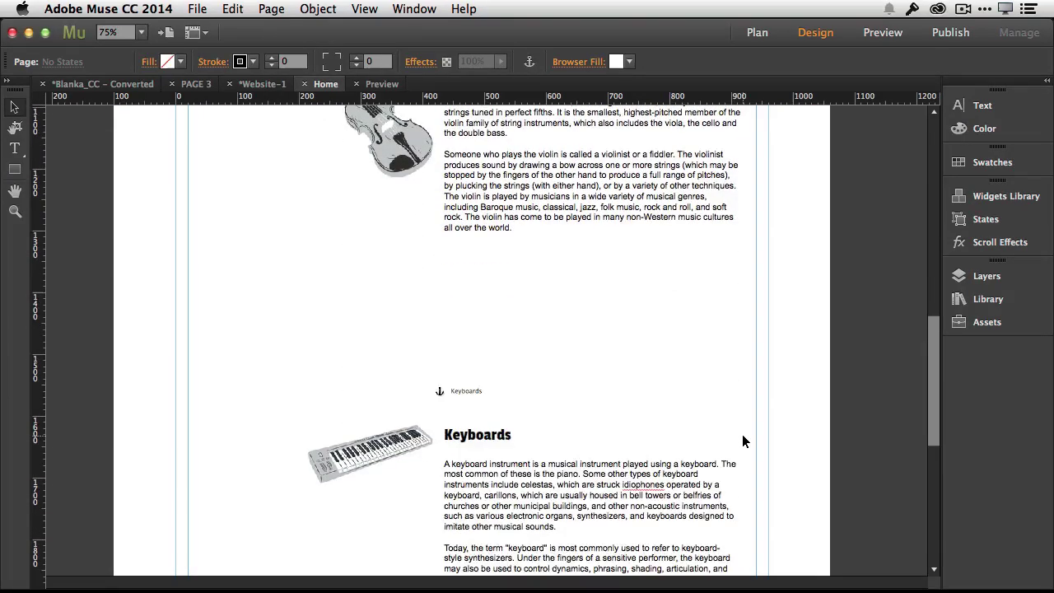
scroll(742, 441, "down", 8)
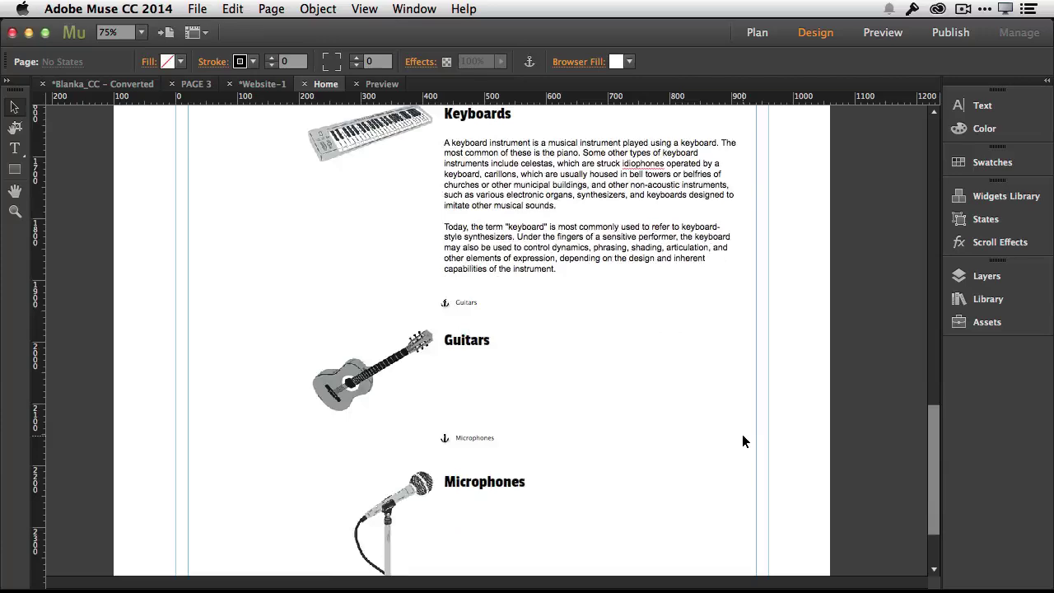
scroll(609, 313, "down", 3)
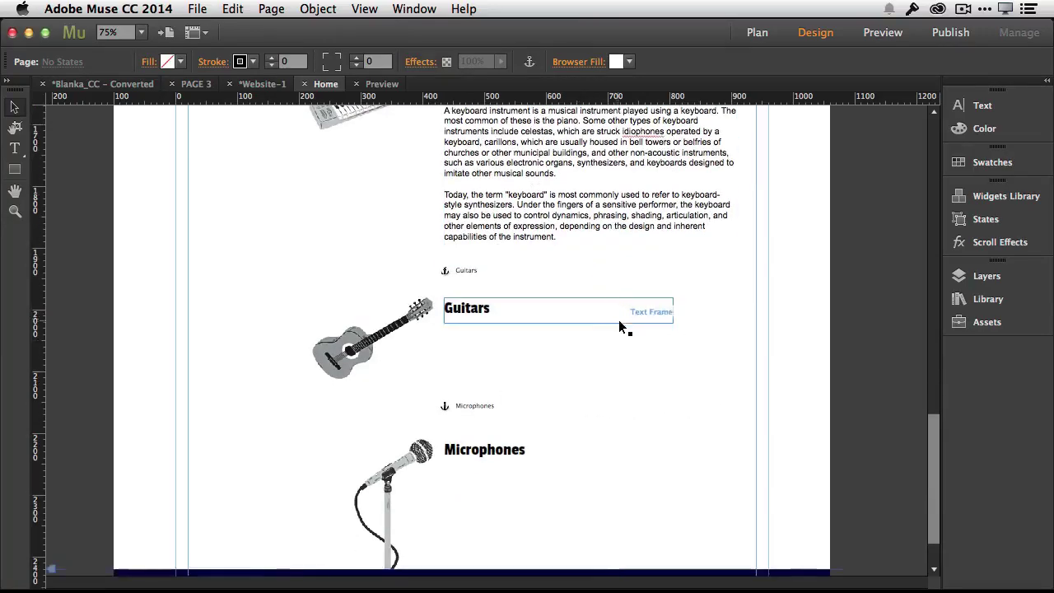
scroll(722, 363, "up", 20)
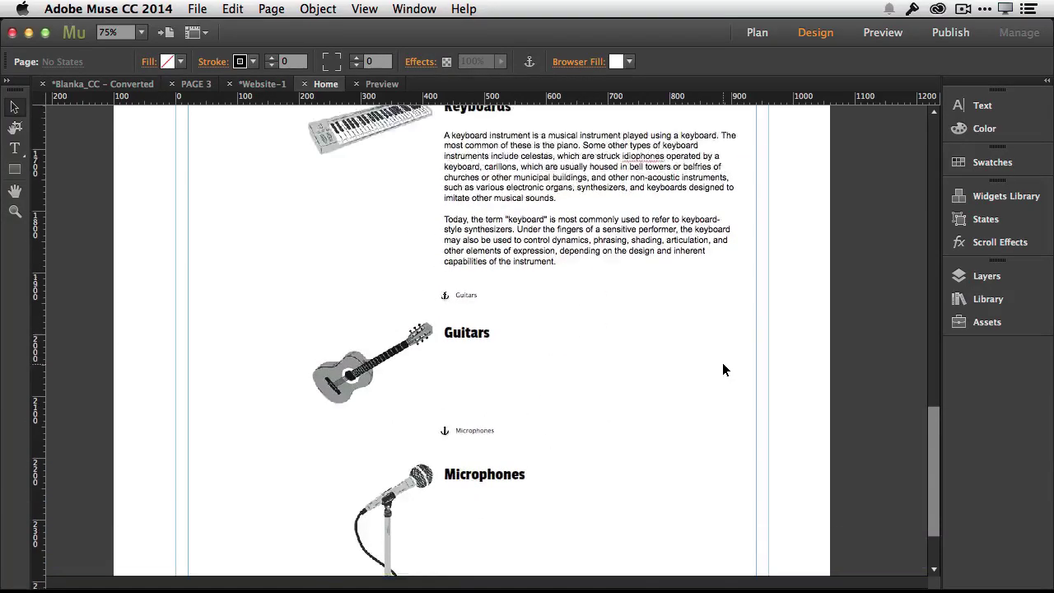
scroll(722, 369, "up", 6)
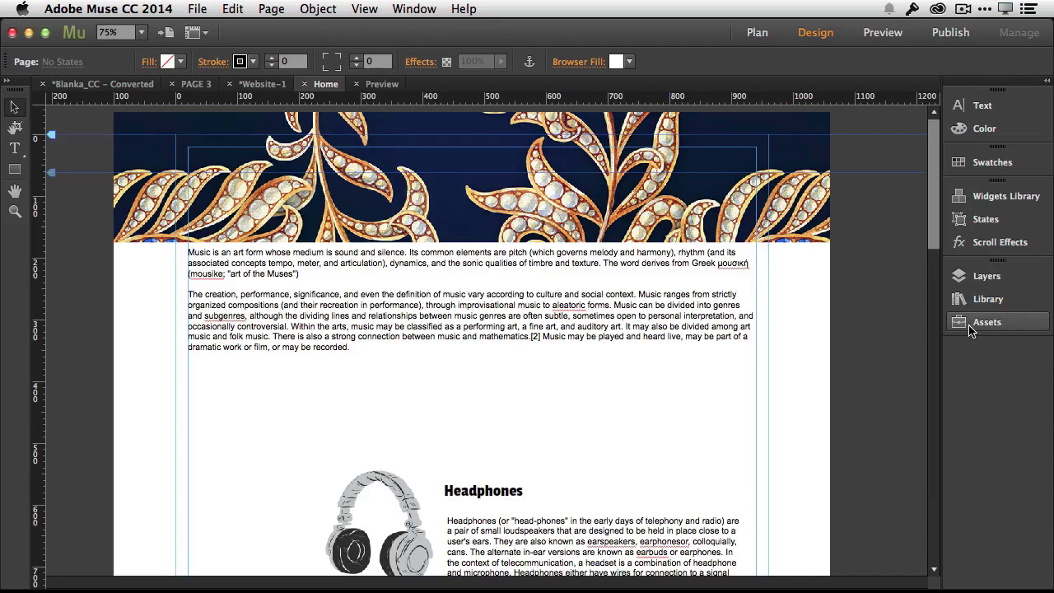
left_click(978, 201)
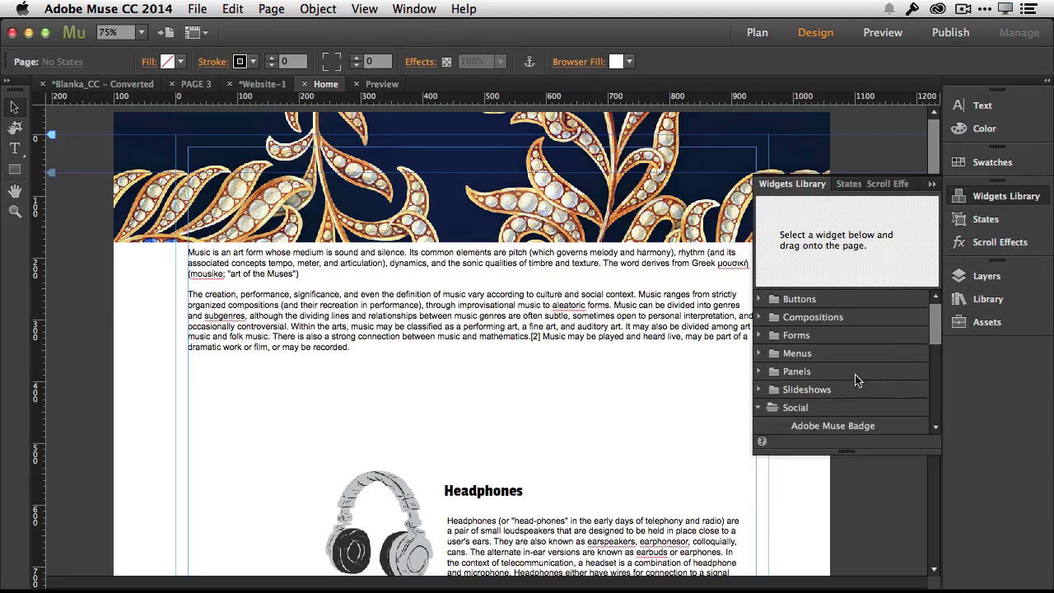
left_click(758, 354)
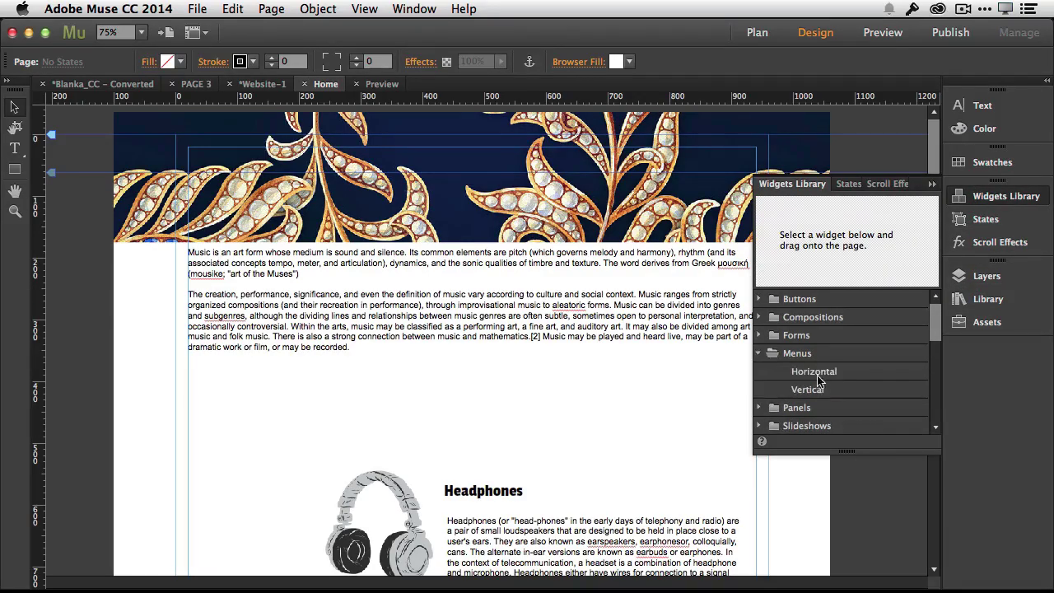
left_click_drag(831, 379, 576, 395)
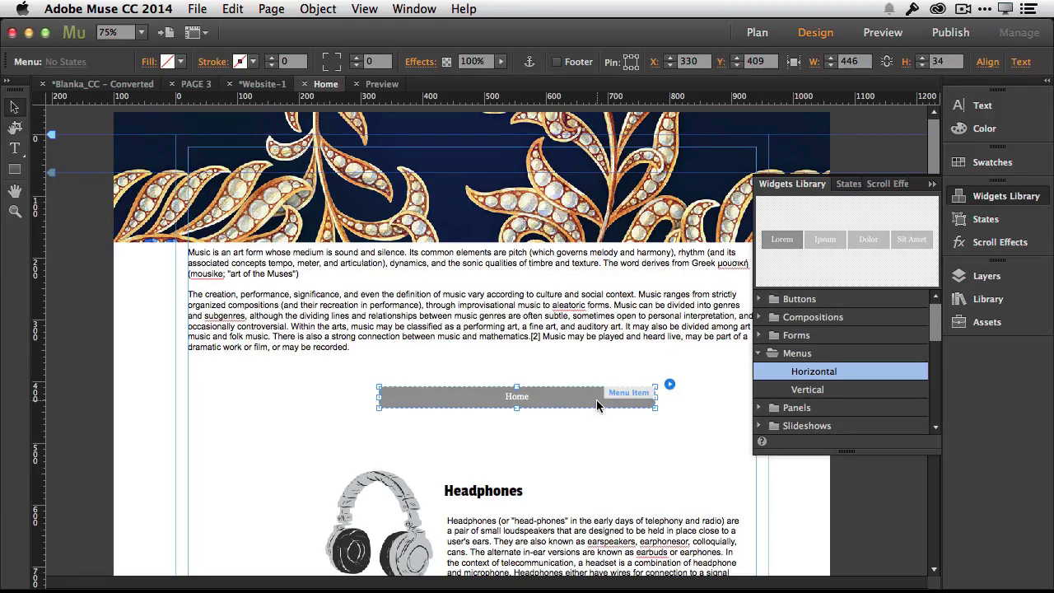
key("Delete")
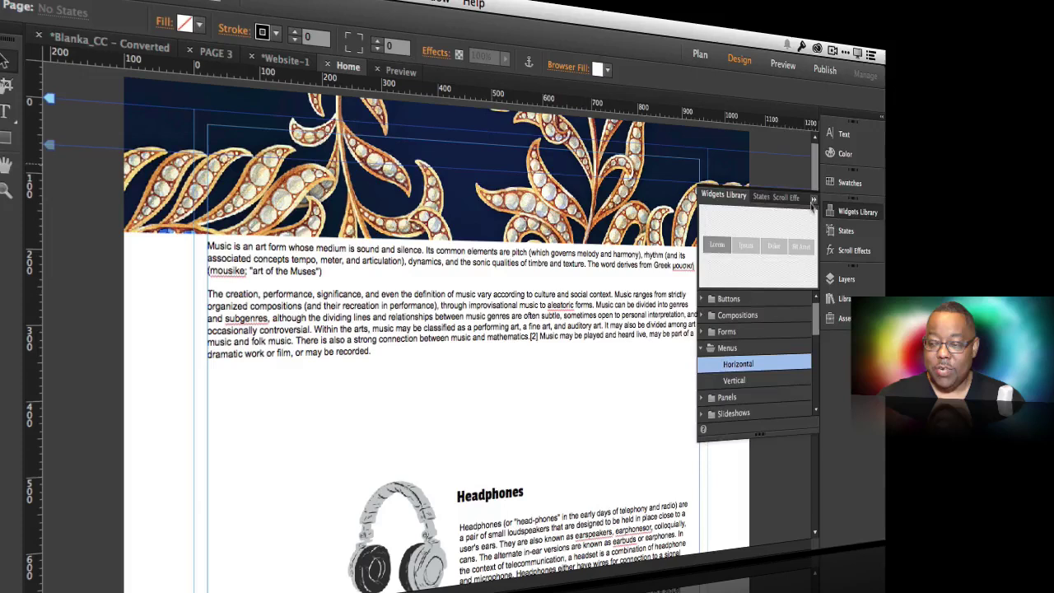
left_click(856, 211)
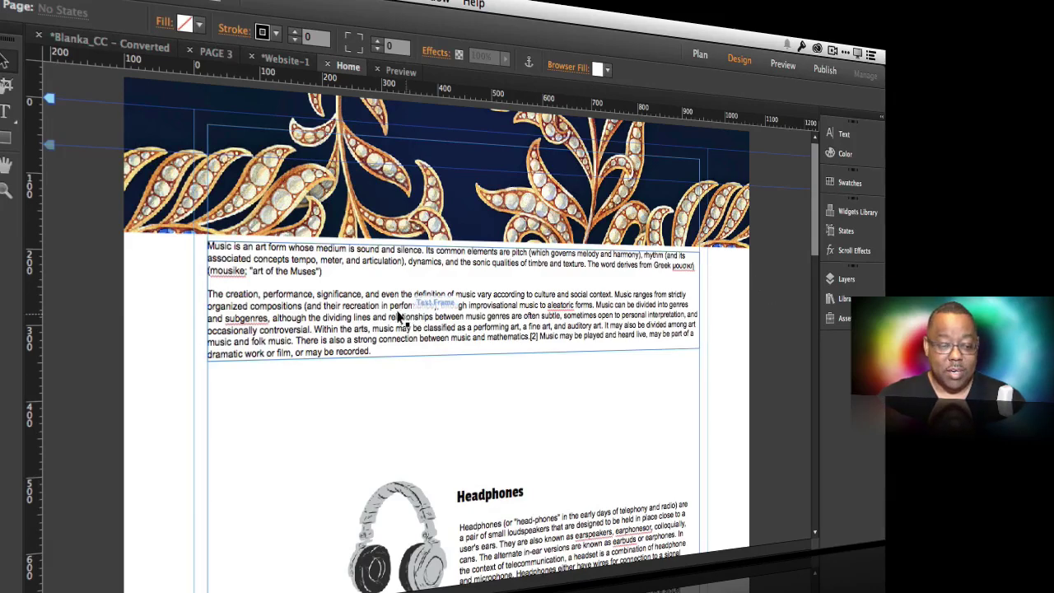
- Draw a thin rectangle below the intro text and stretch it to full browser width
left_click(6, 138)
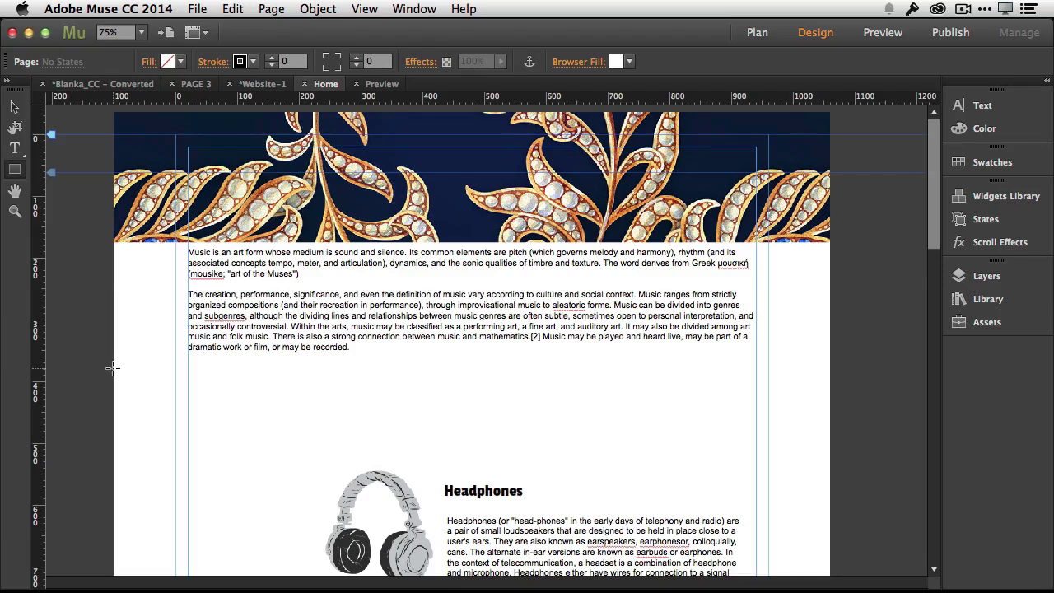
mouse_move(113, 368)
left_mouse_down()
mouse_move(362, 403)
mouse_move(701, 379)
mouse_move(829, 391)
left_mouse_up()
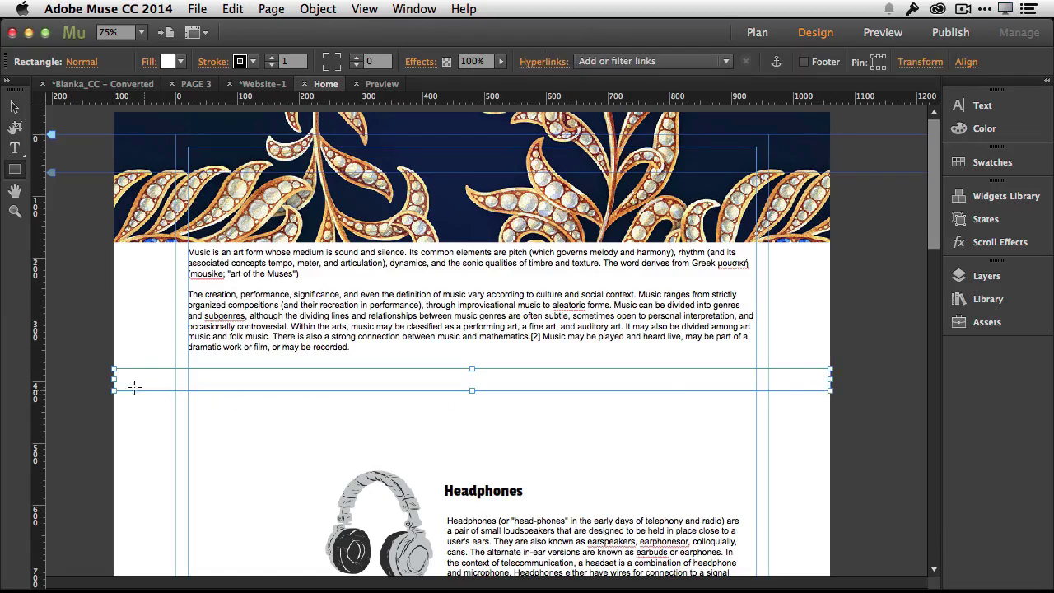
left_click(18, 103)
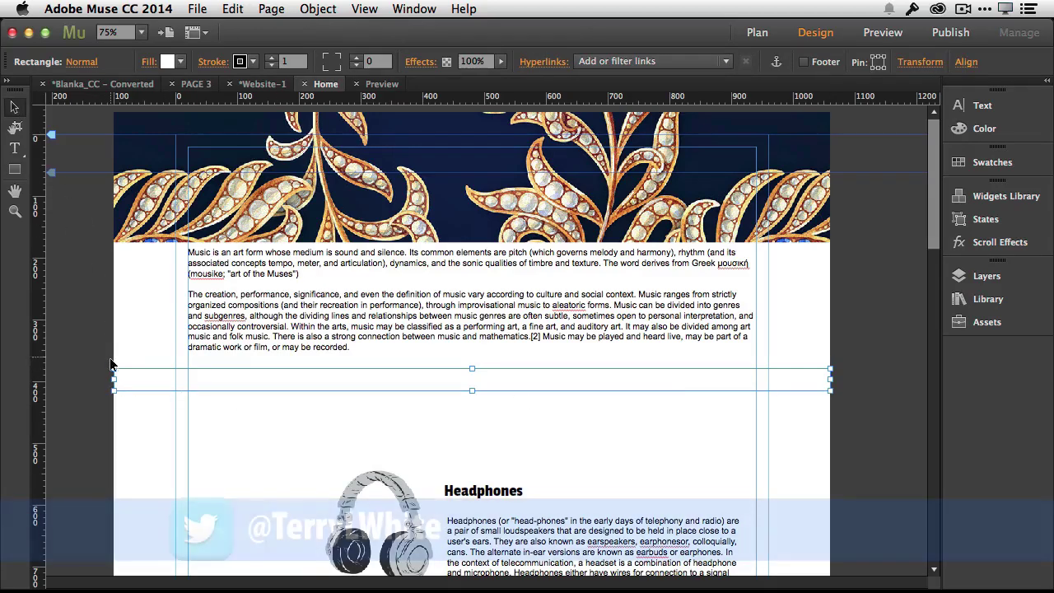
left_click_drag(114, 379, 115, 380)
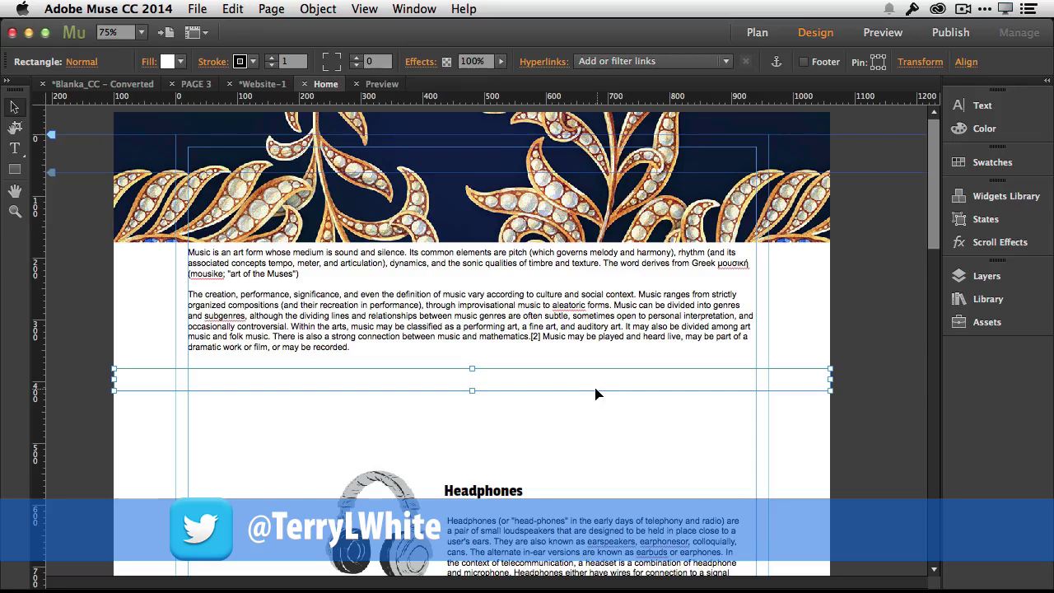
- Set the band's stroke to None and its fill to pale lavender E4E7FF
left_click(251, 62)
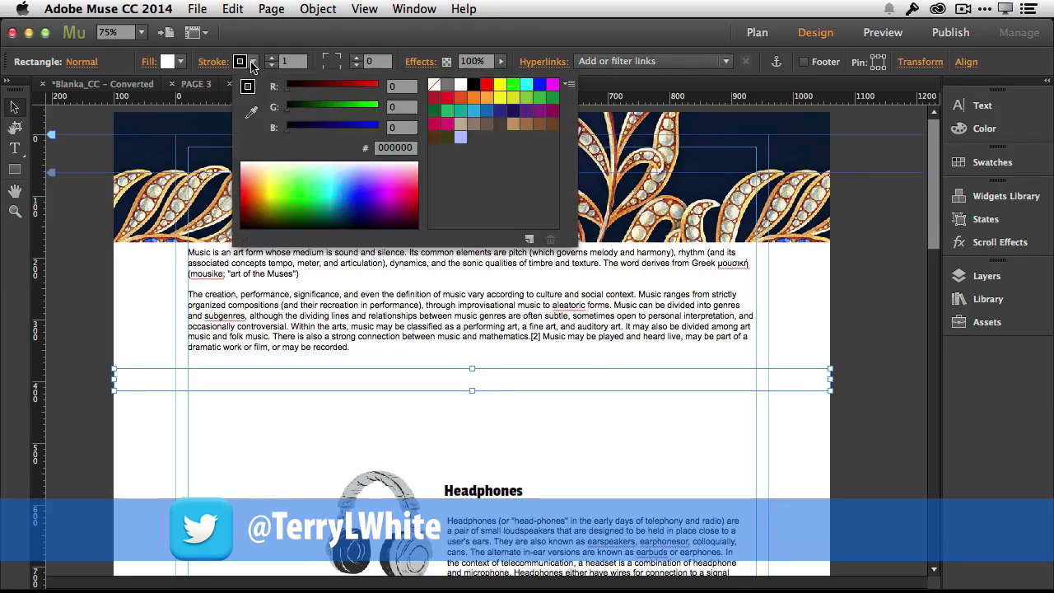
left_click(434, 89)
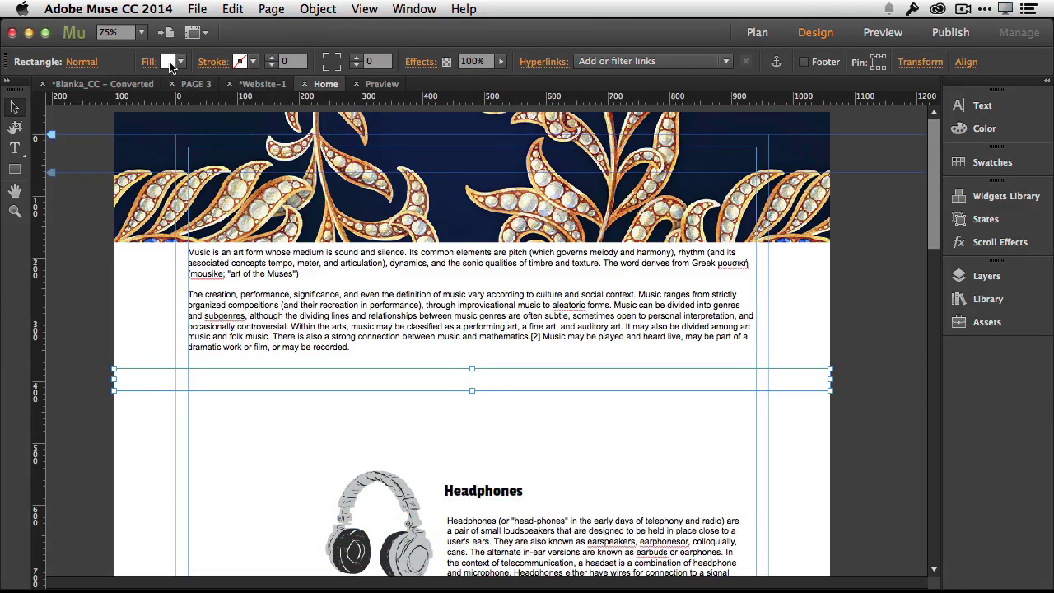
left_click(171, 61)
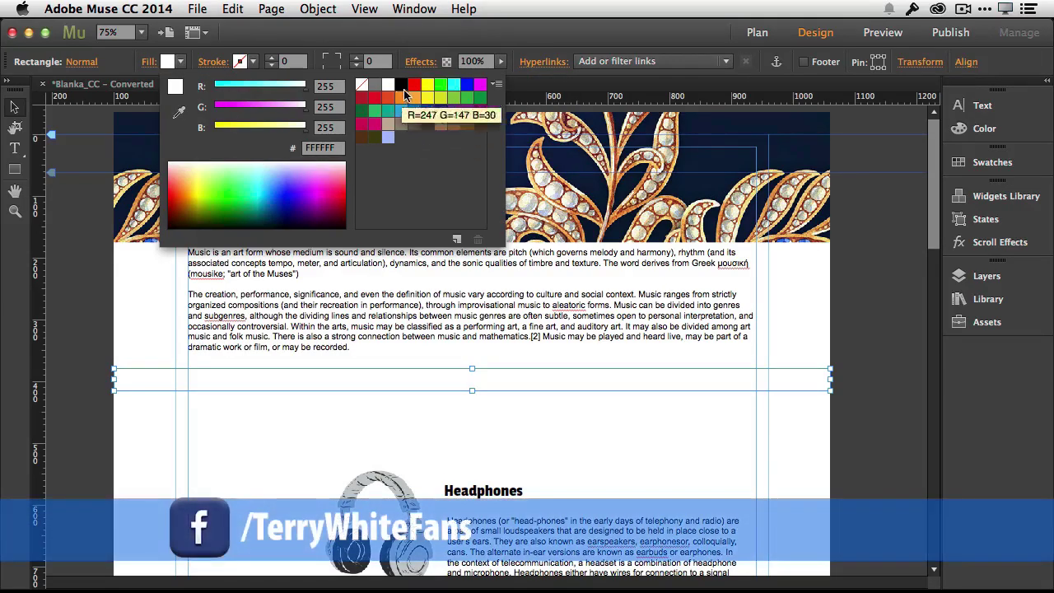
left_click(264, 164)
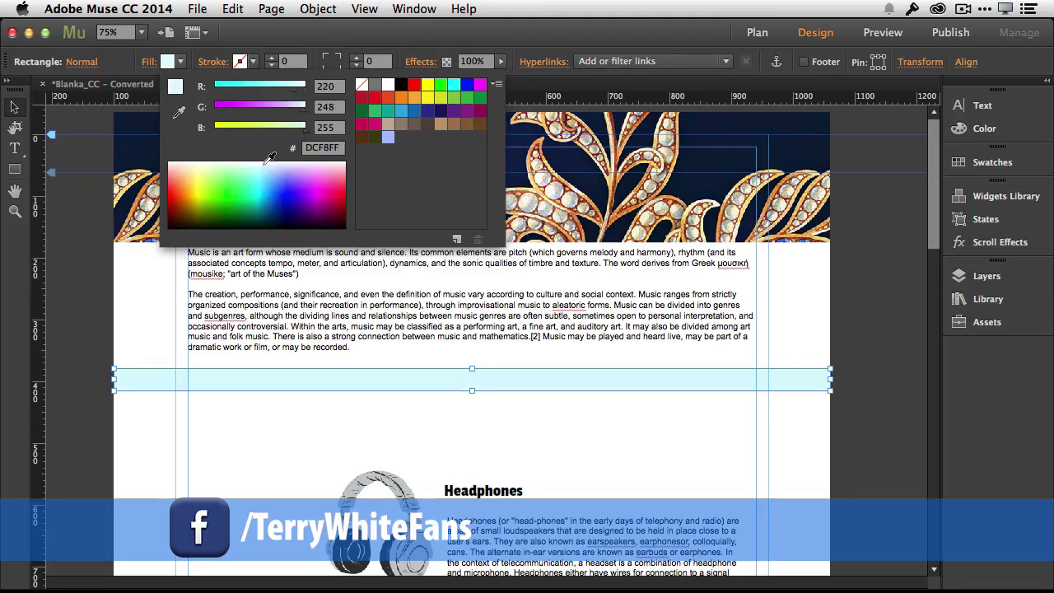
left_click_drag(264, 163, 289, 149)
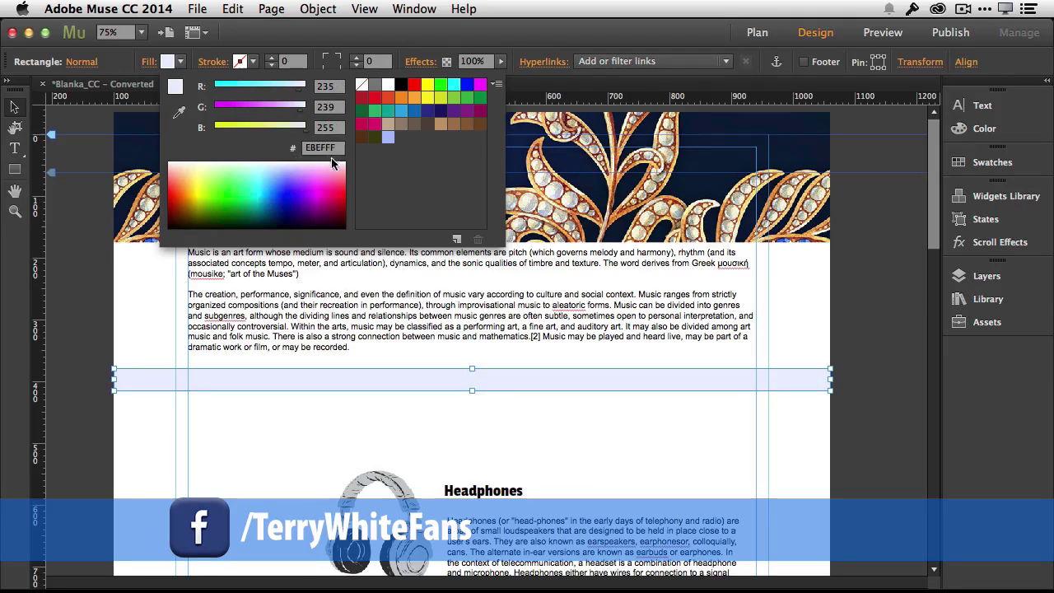
left_click_drag(297, 158, 290, 156)
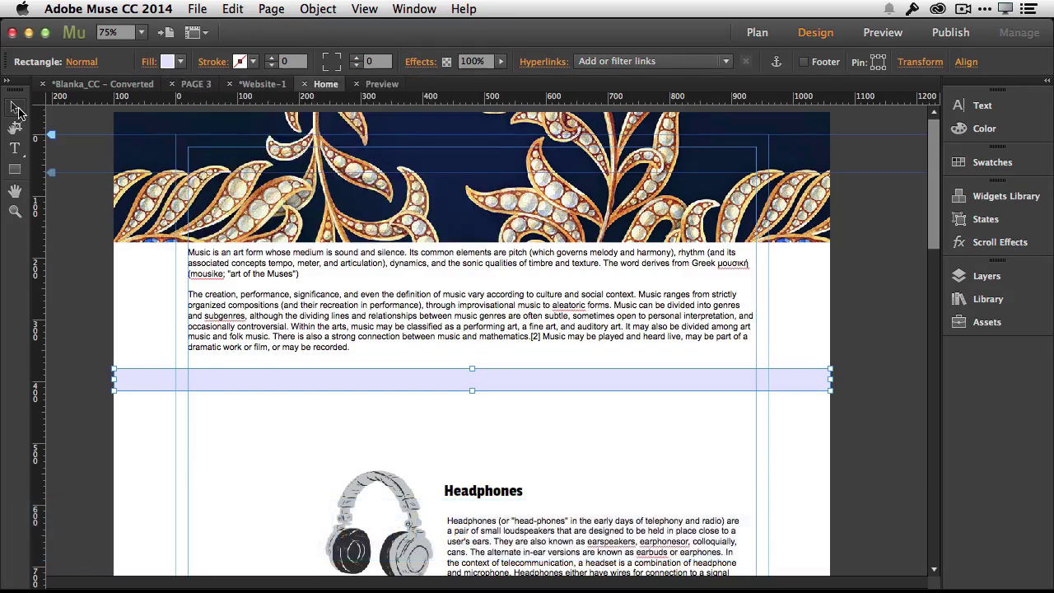
left_click(257, 427)
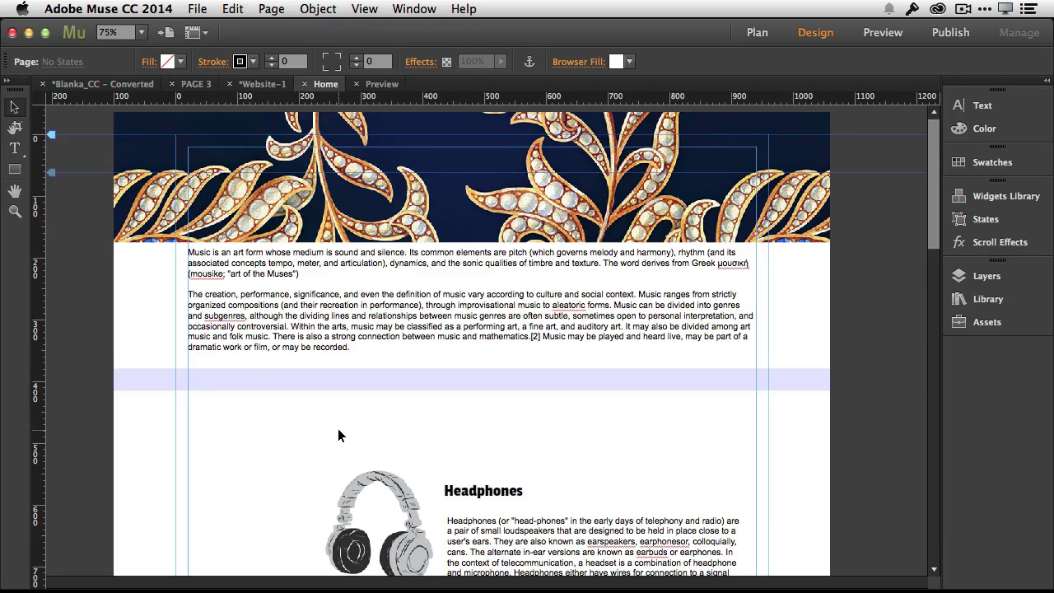
- Type 'Headphones' in a text frame on the band's left side and set it in Arimo Bold
left_click(20, 156)
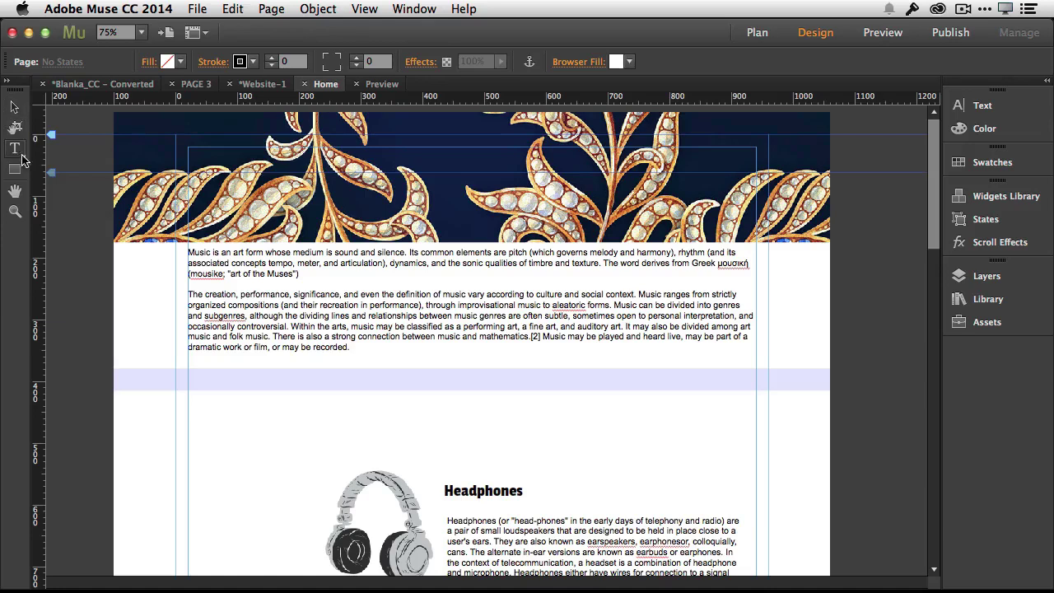
left_click(218, 375)
left_click_drag(217, 376, 273, 381)
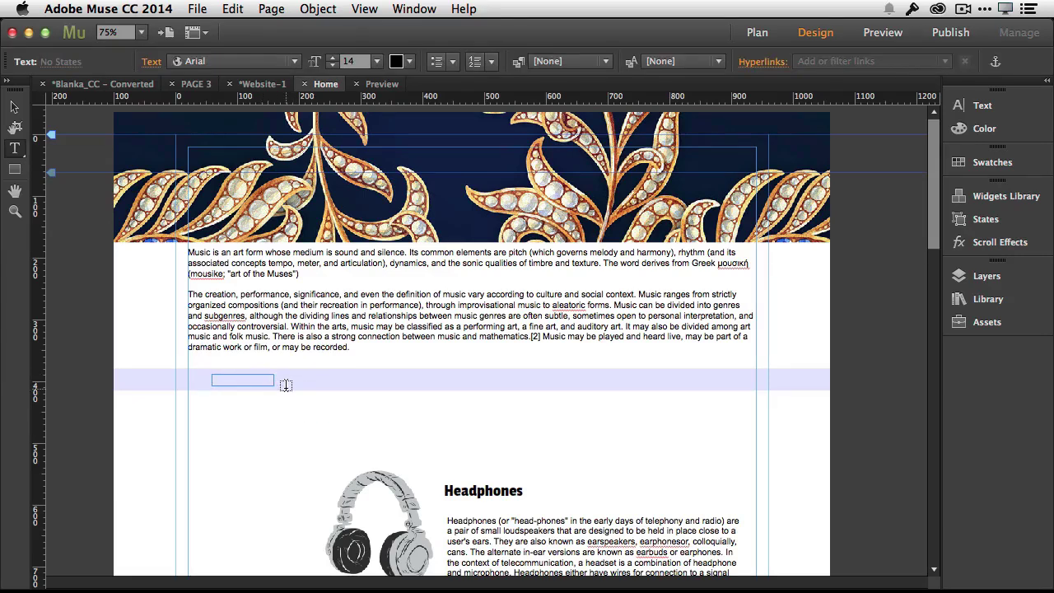
type("Headphones")
double_click(267, 379)
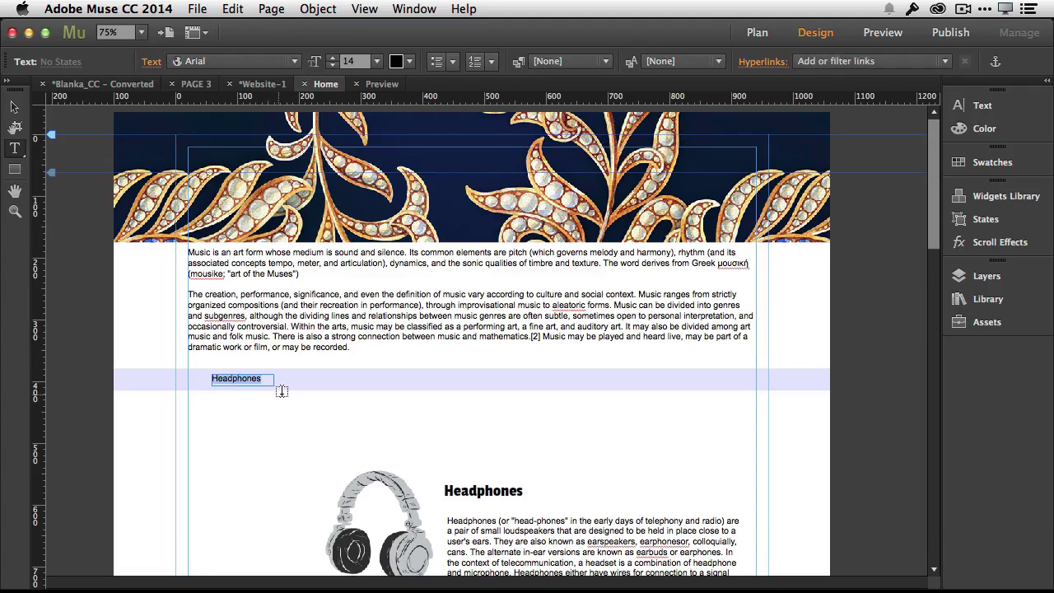
left_click(292, 61)
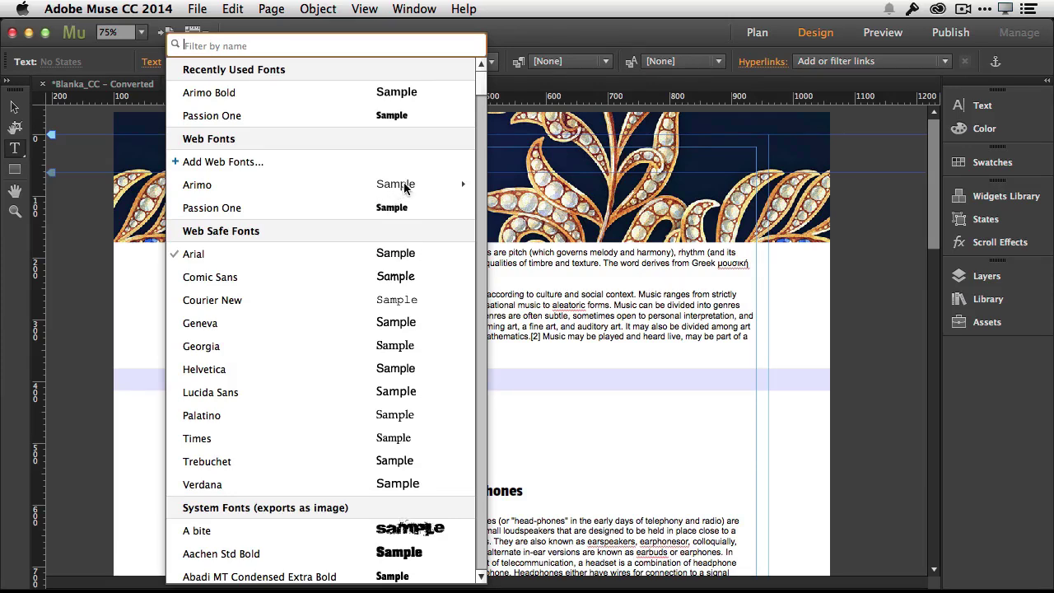
mouse_move(459, 189)
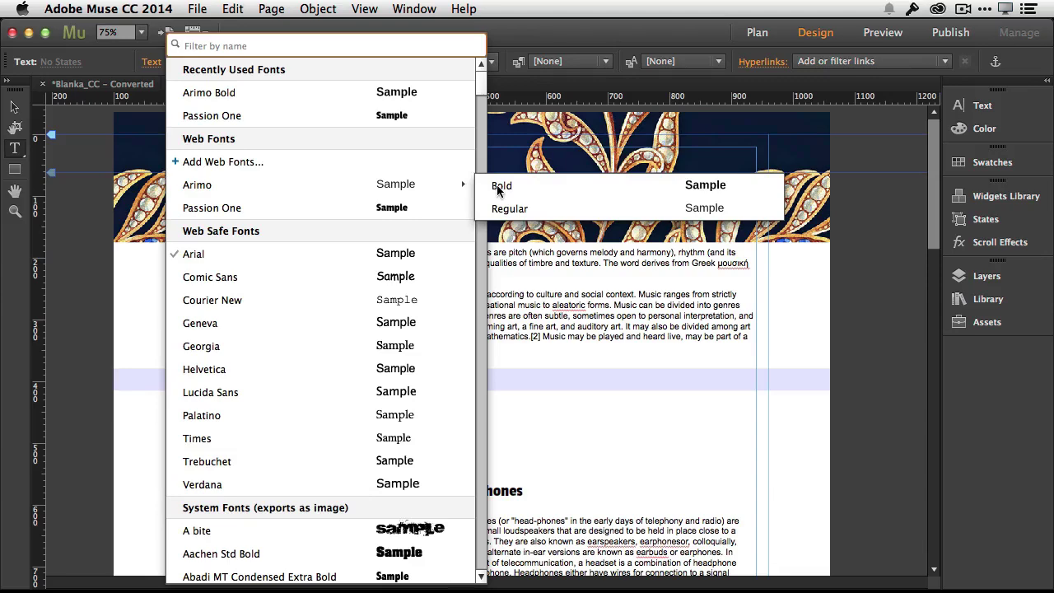
left_click(498, 184)
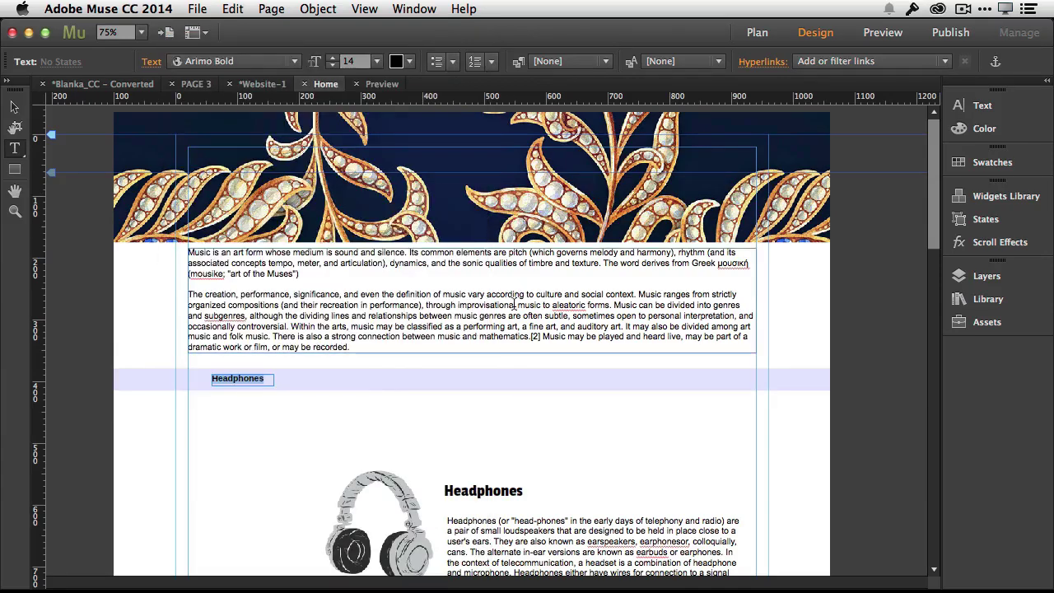
- Select the Headphones text frame and set its stroke to None
left_click(15, 108)
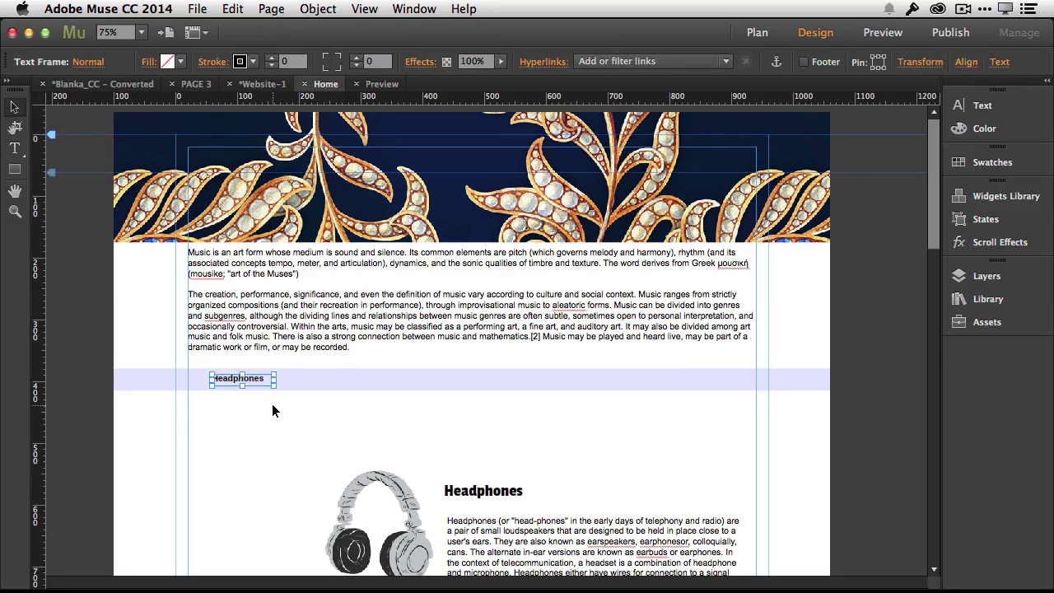
left_click(82, 66)
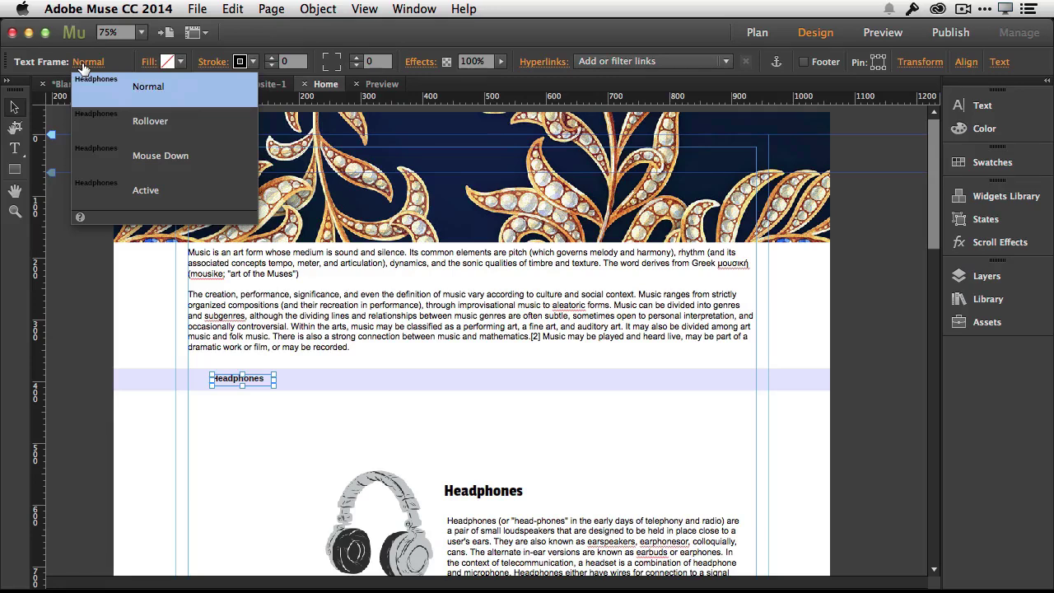
left_click(232, 61)
left_click(254, 64)
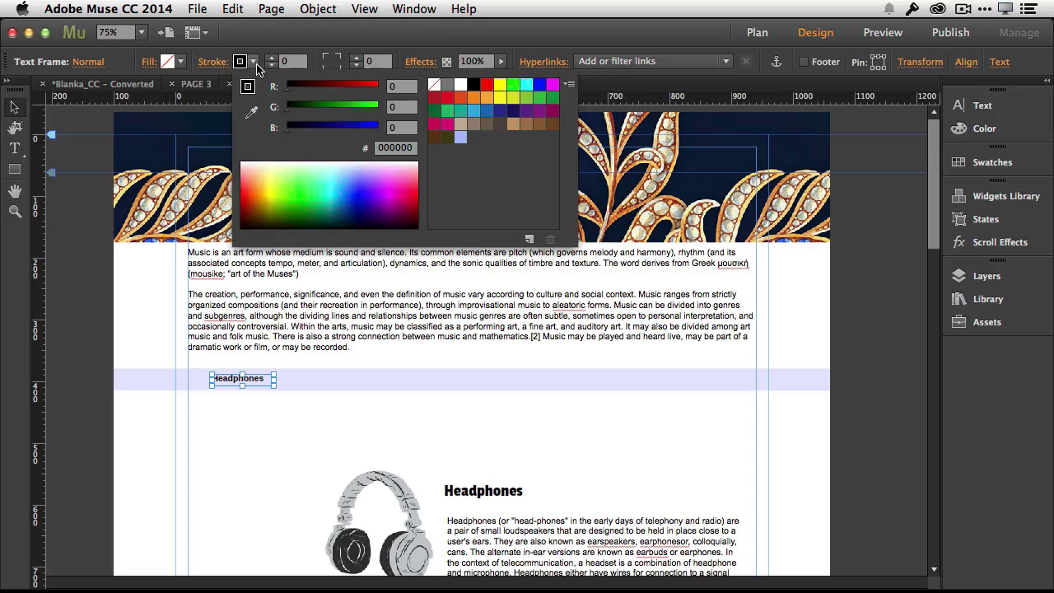
left_click(434, 84)
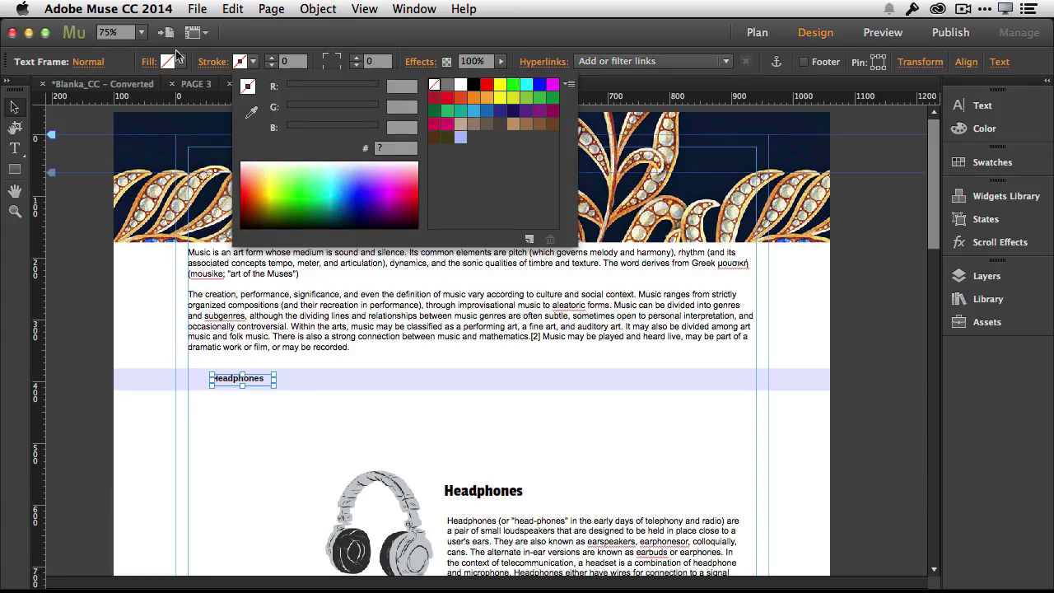
left_click(97, 65)
- Give the Headphones Rollover state a light lavender B7BCFF fill
left_click(88, 62)
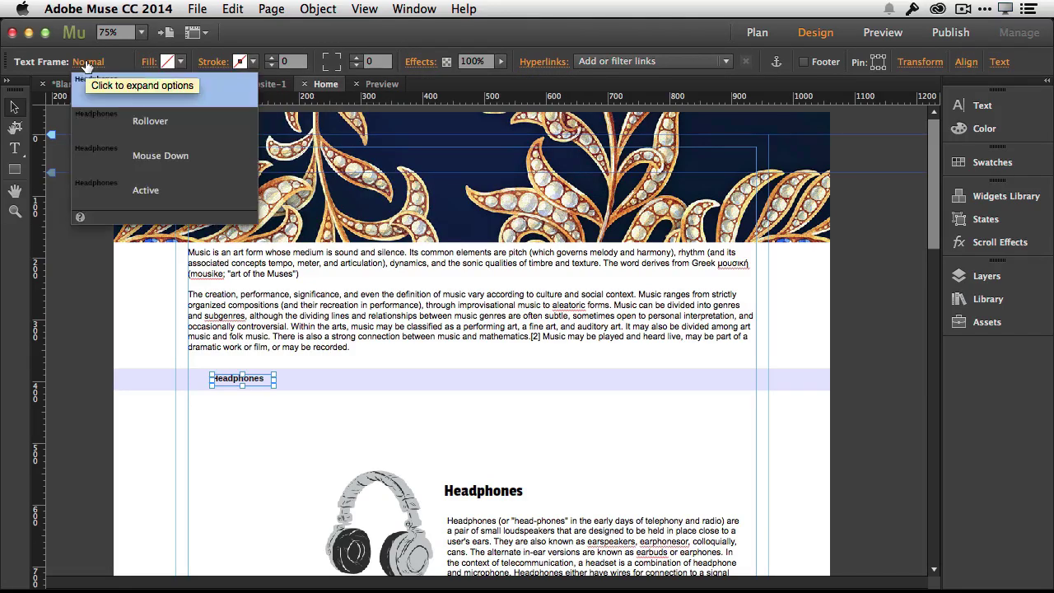
left_click(149, 124)
left_click(180, 63)
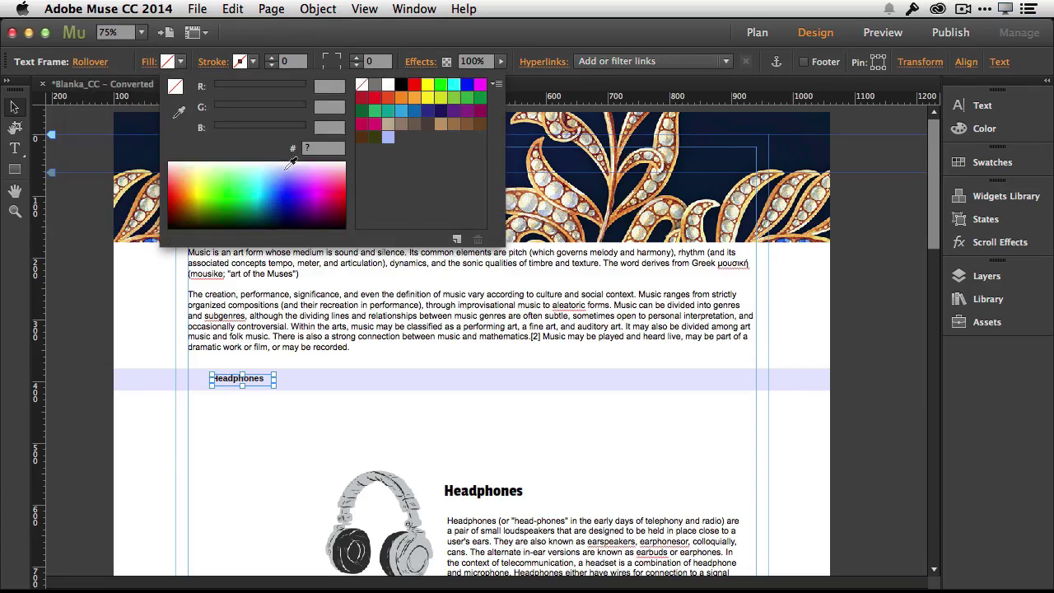
left_click(288, 166)
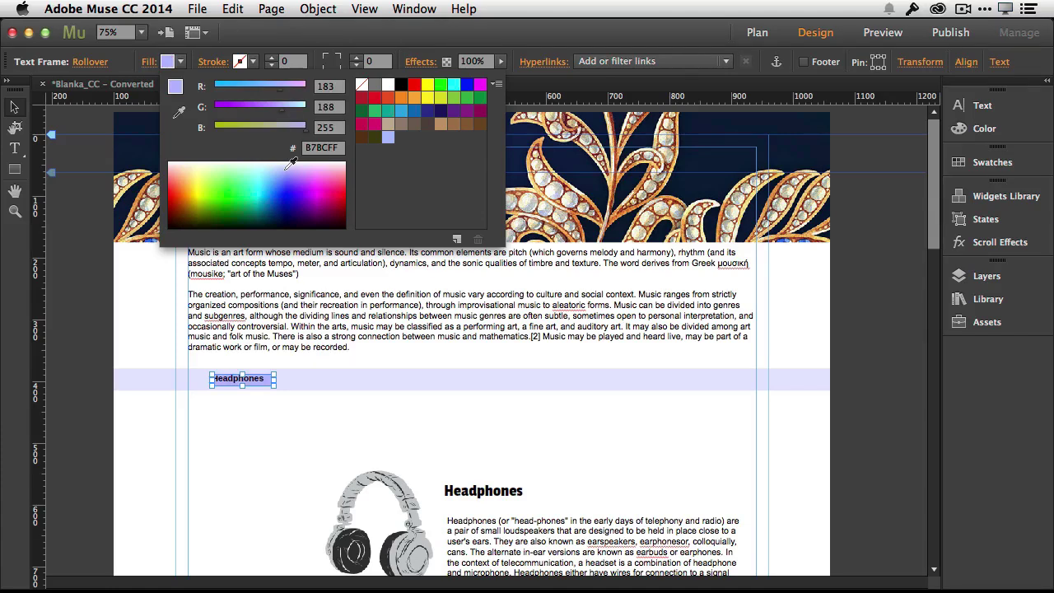
left_click(334, 35)
- Give the Headphones Active state a light blue 9BCFFF fill after trying several colours
left_click(98, 66)
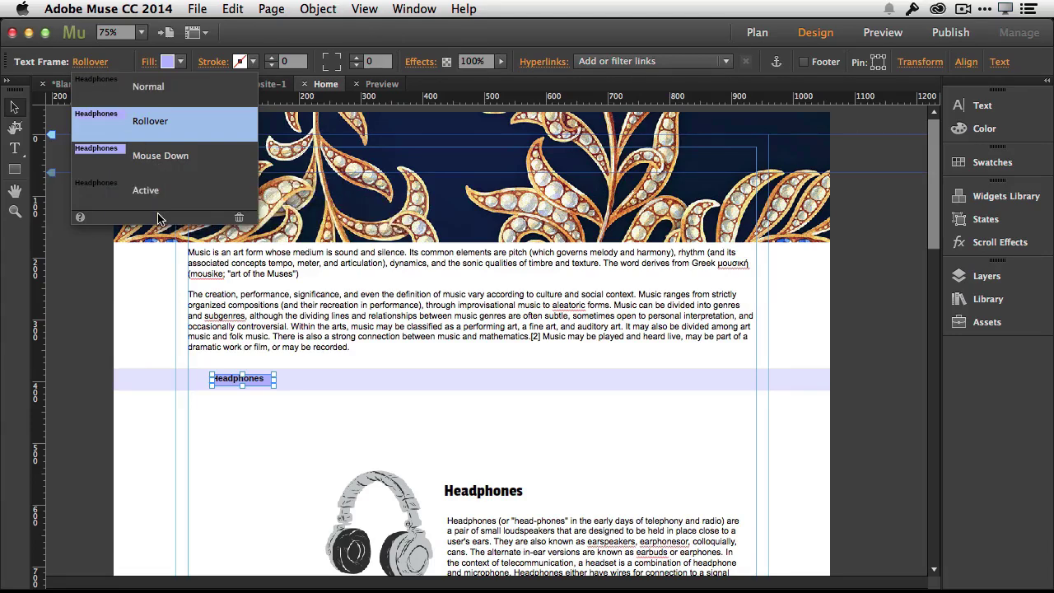
left_click(142, 194)
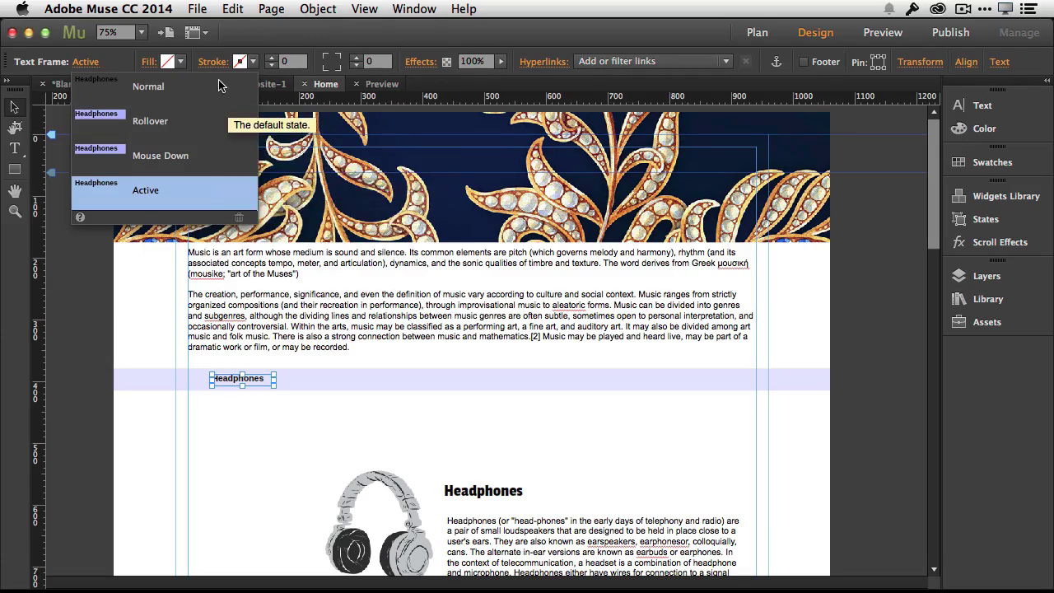
left_click(182, 61)
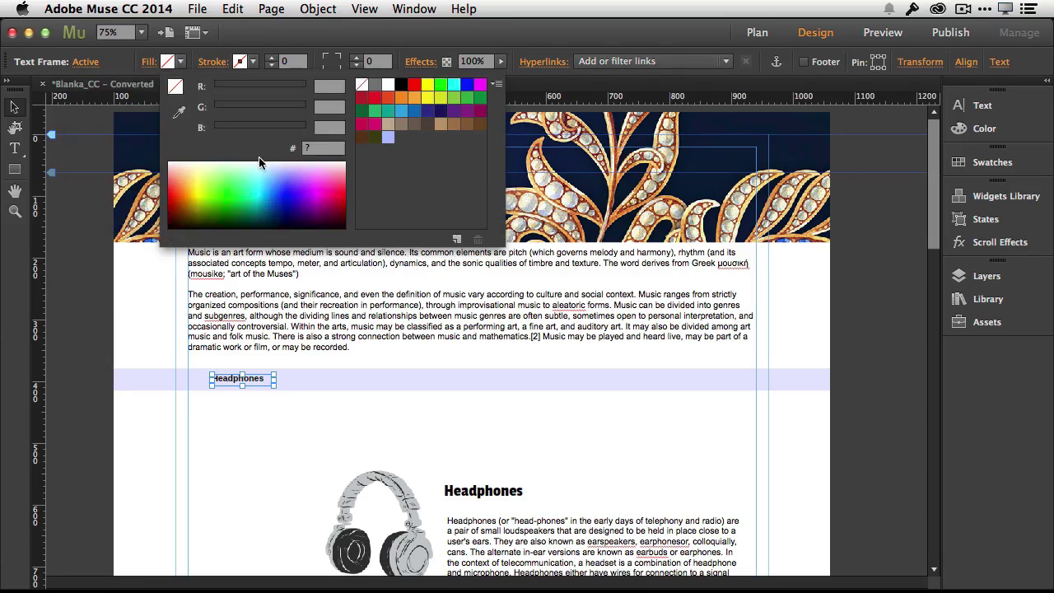
left_click(286, 165)
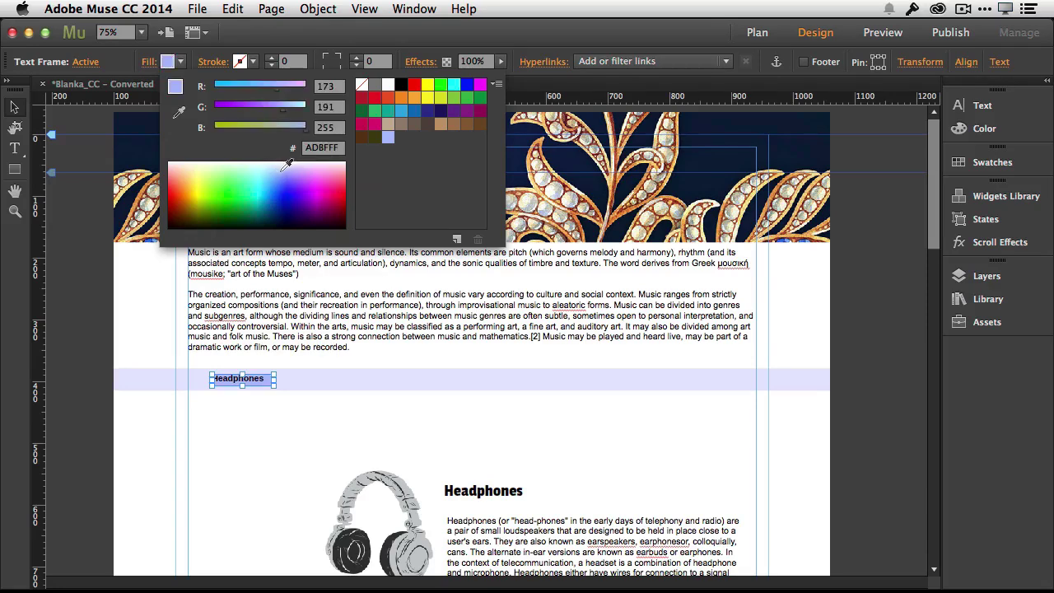
left_click(287, 179)
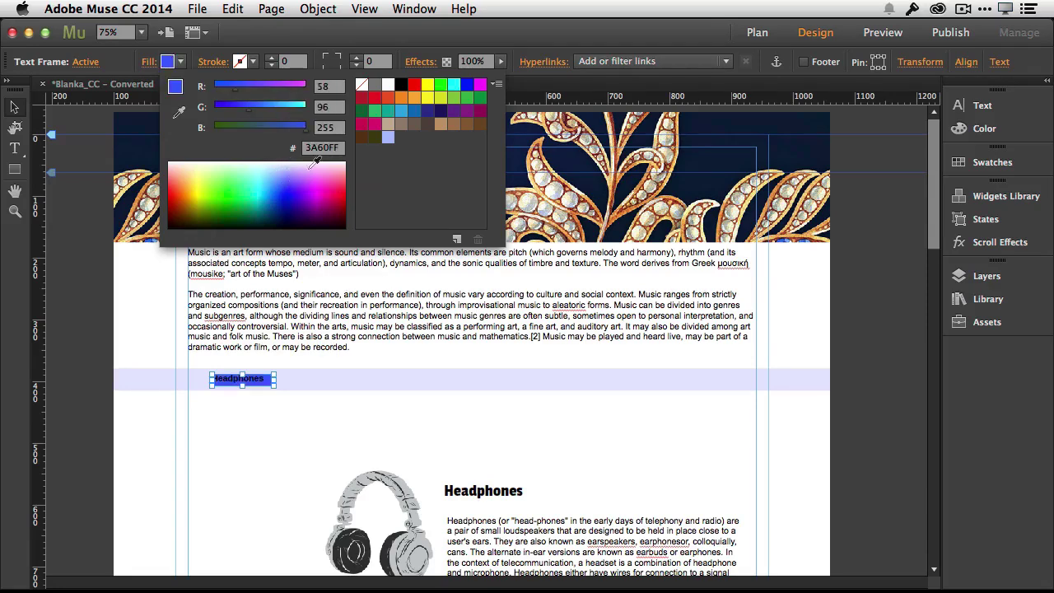
left_click(316, 162)
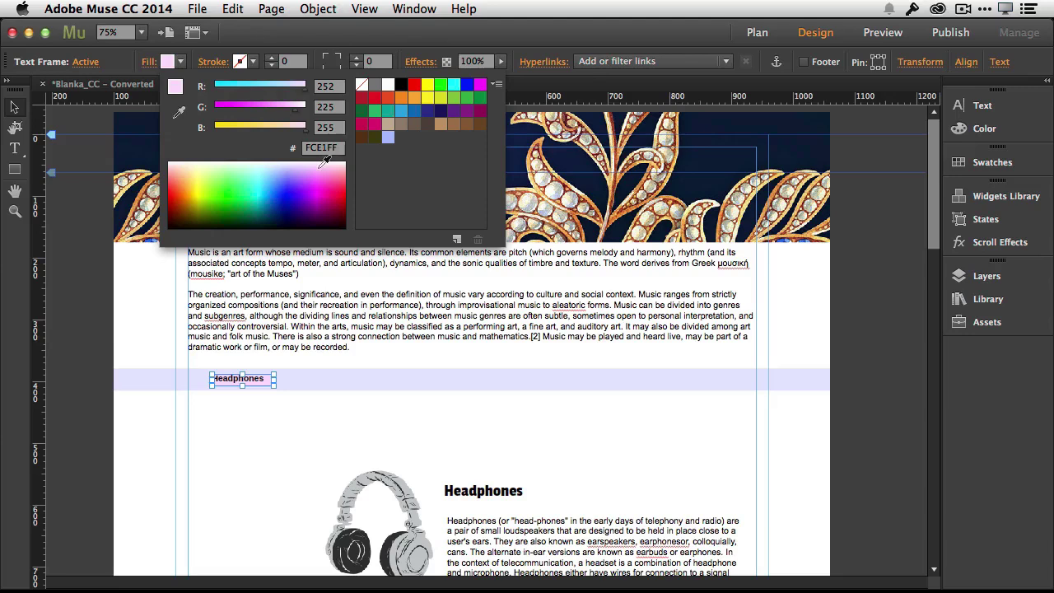
left_click(328, 163)
left_click(238, 162)
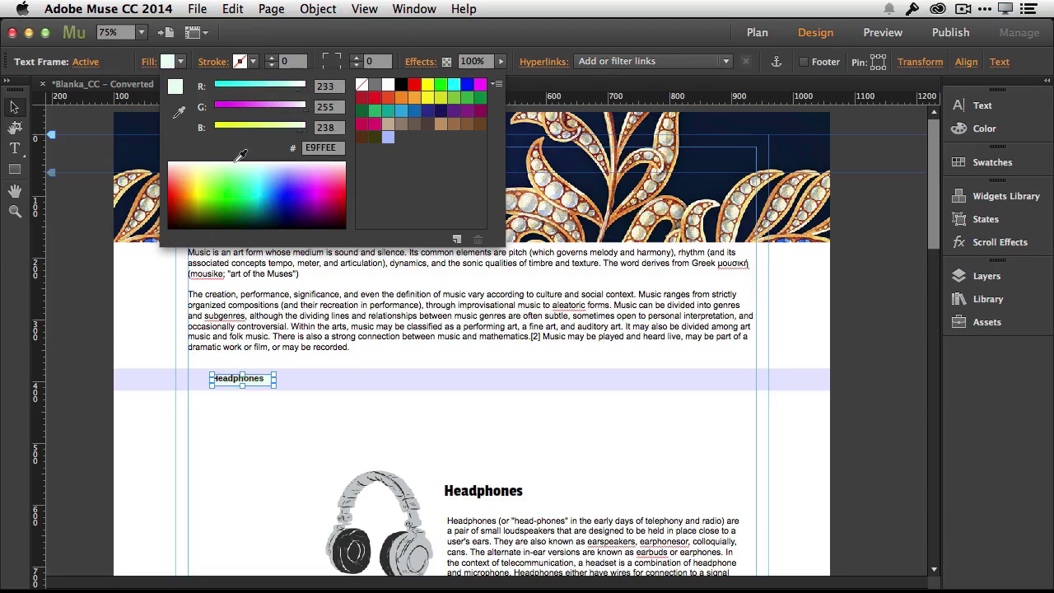
left_click(202, 161)
left_click(280, 167)
left_click(280, 170)
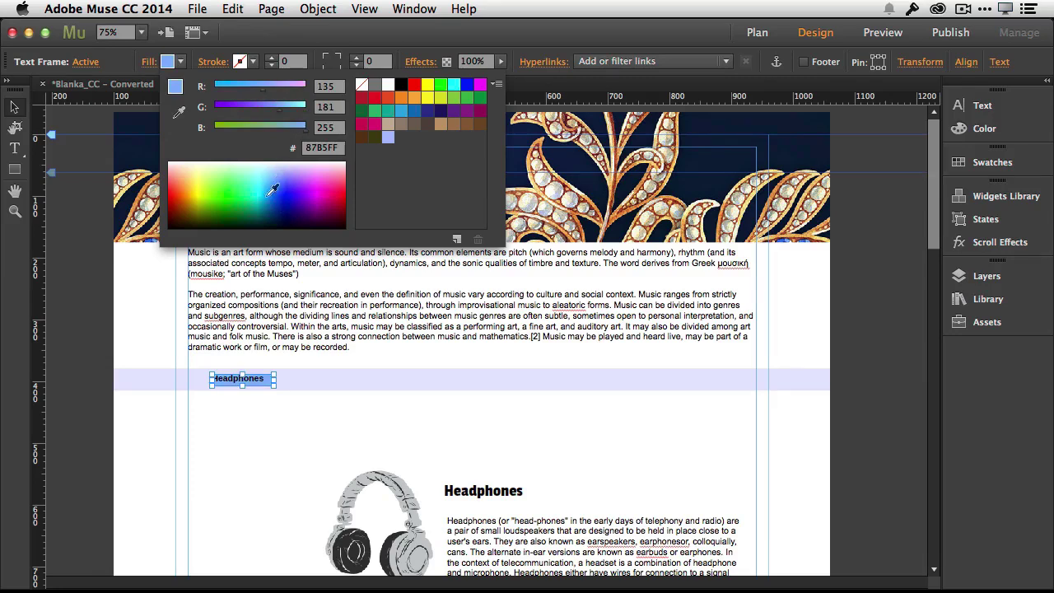
left_click(267, 170)
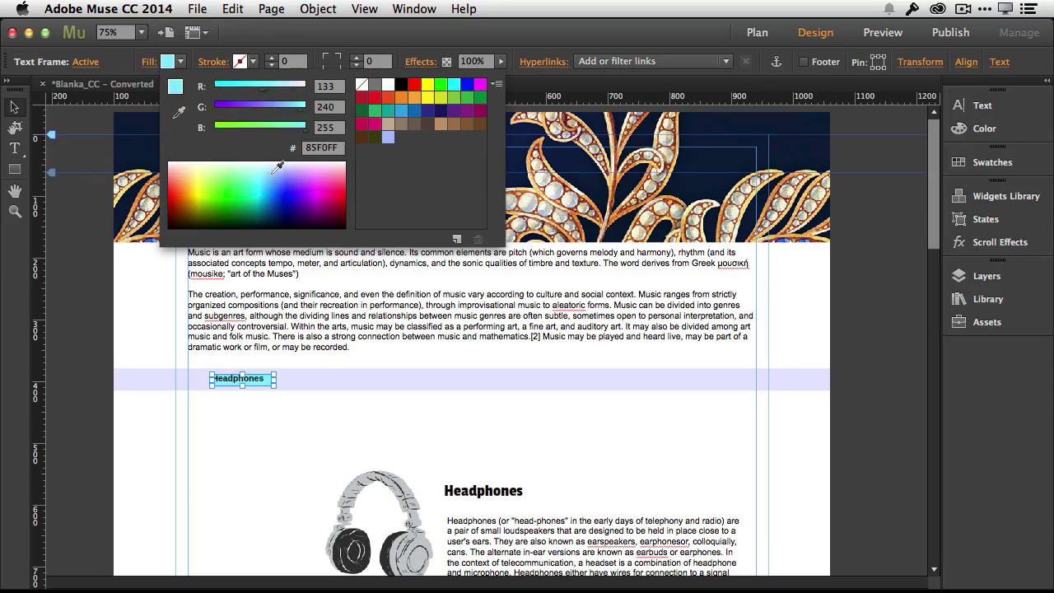
left_click(277, 170)
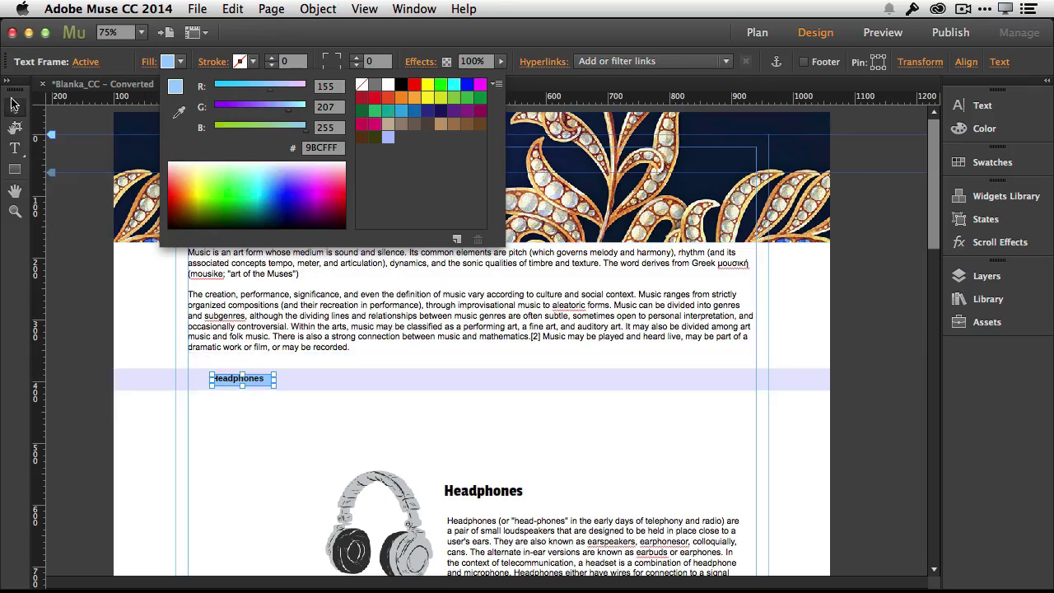
left_click(148, 310)
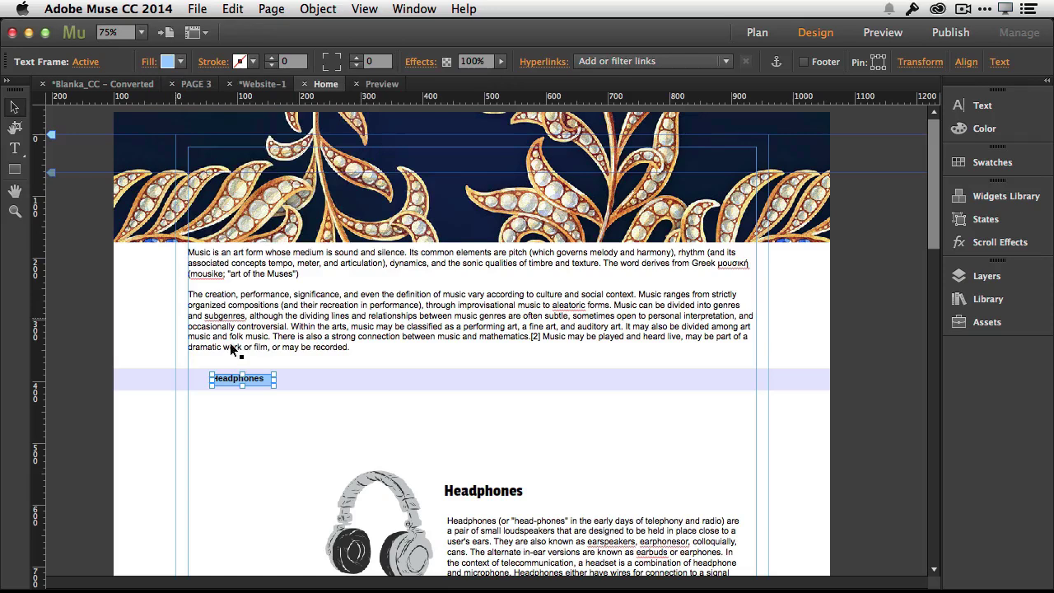
- Reselect the Headphones frame and review its state colours
left_click(353, 417)
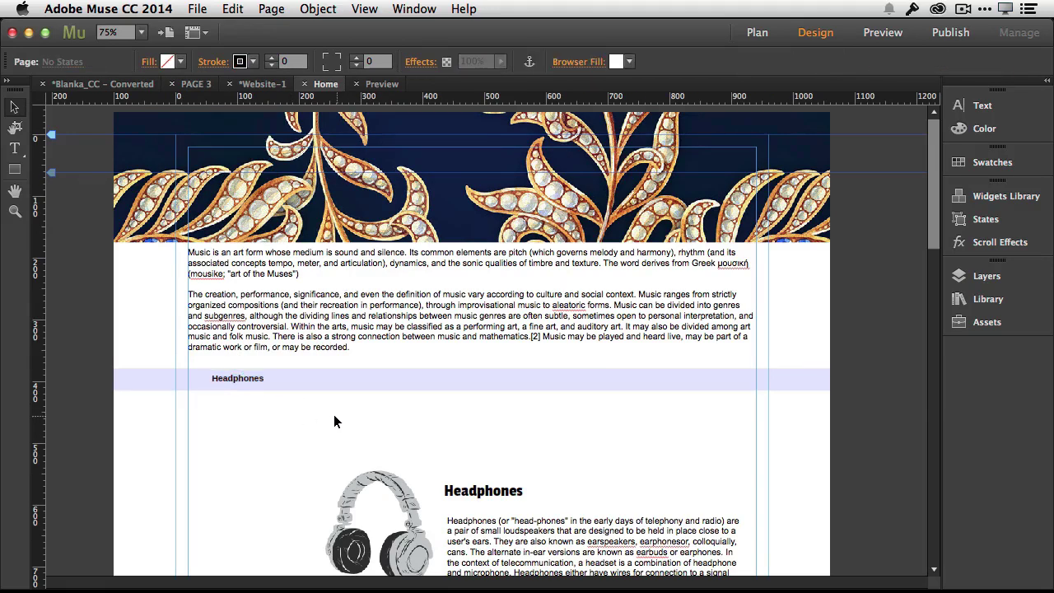
left_click(253, 378)
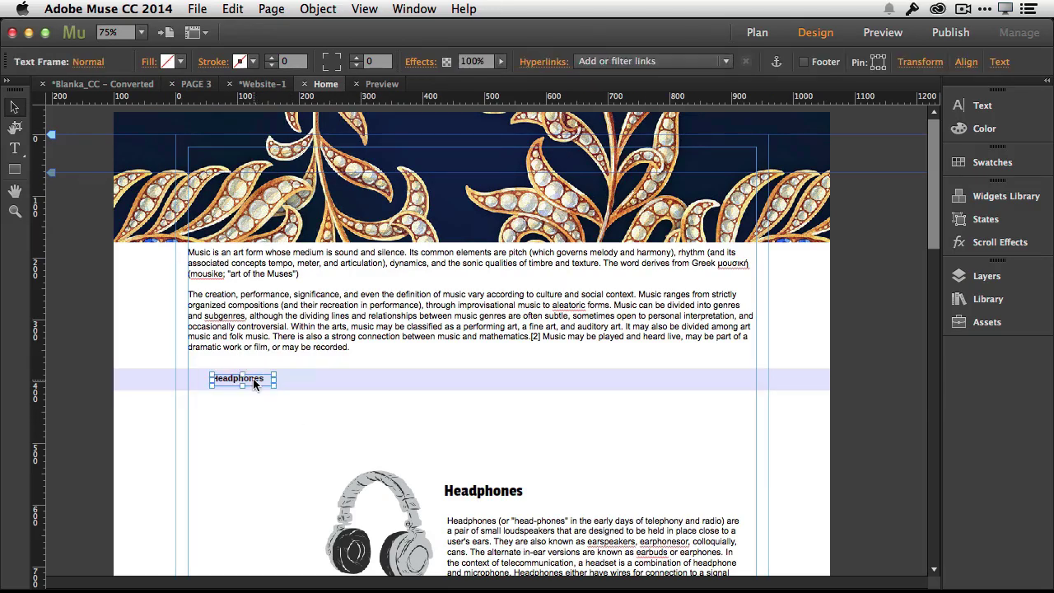
left_click(87, 63)
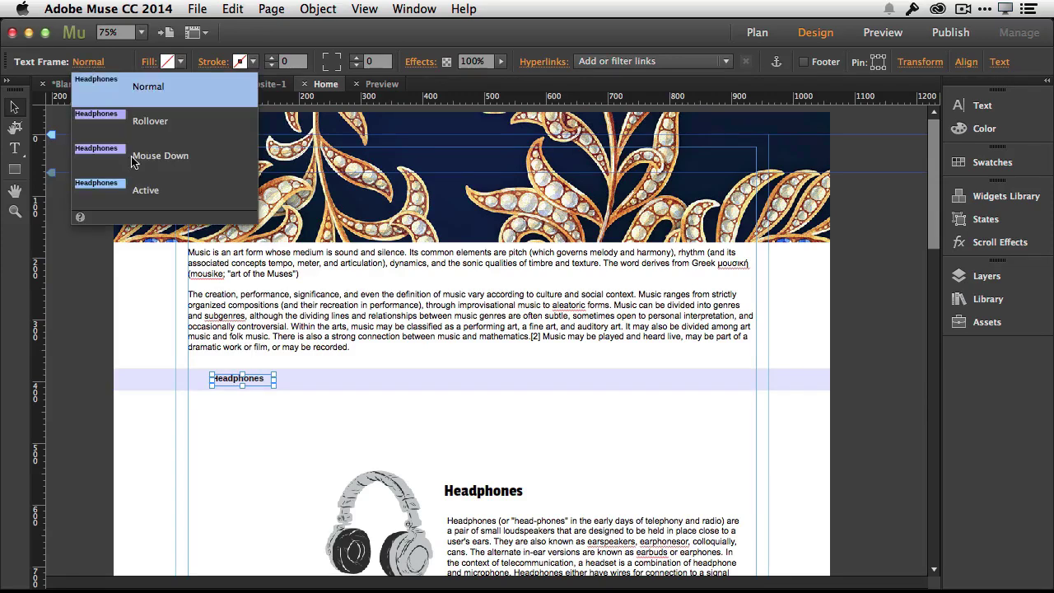
left_click(217, 418)
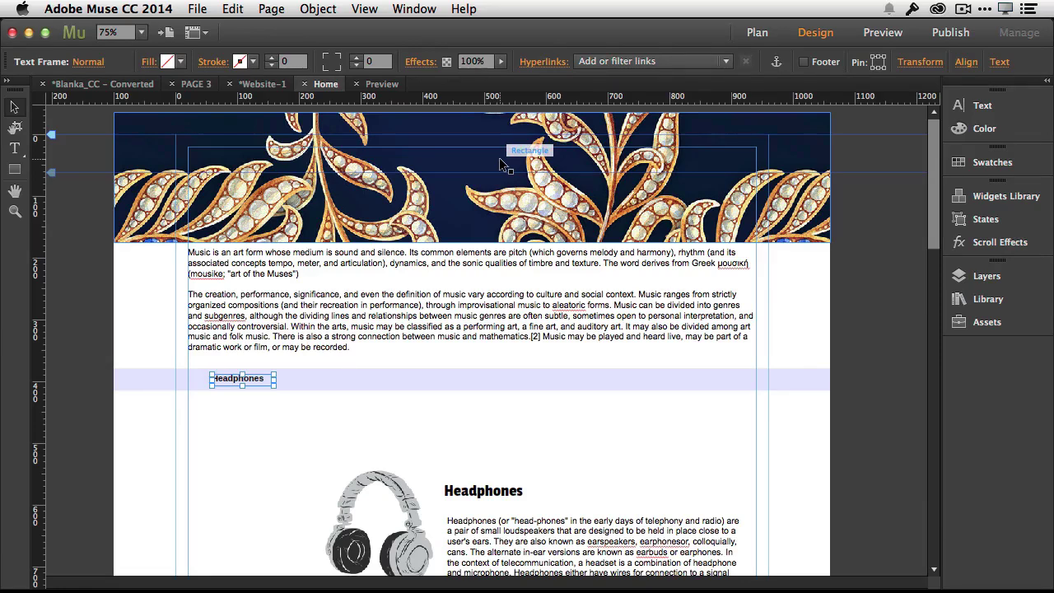
- Enable scroll Motion on the band: initial vertical 1, final 0, key position 379 px
left_click(426, 375)
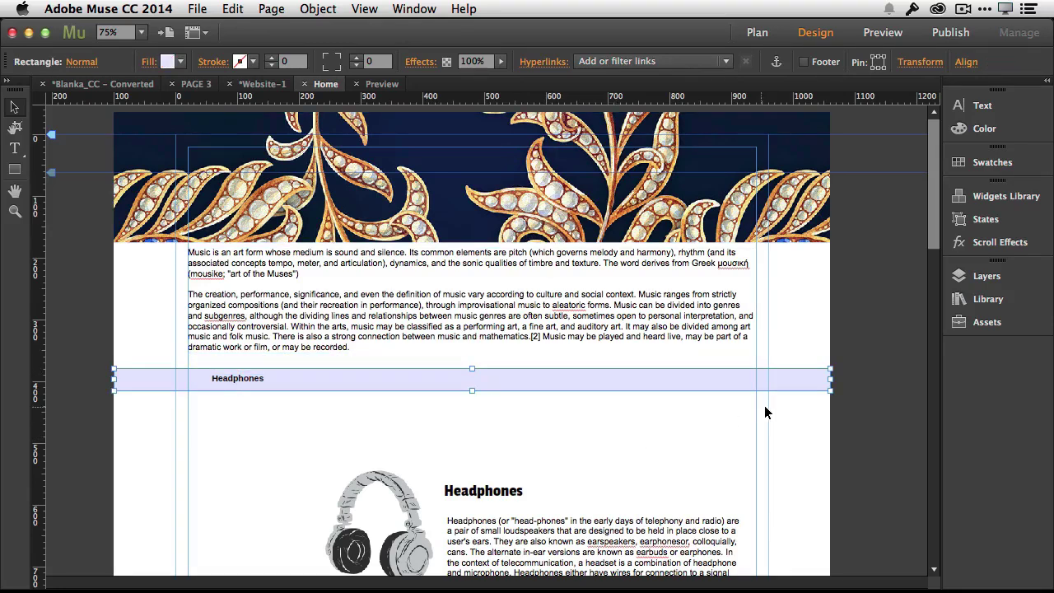
left_click(1001, 244)
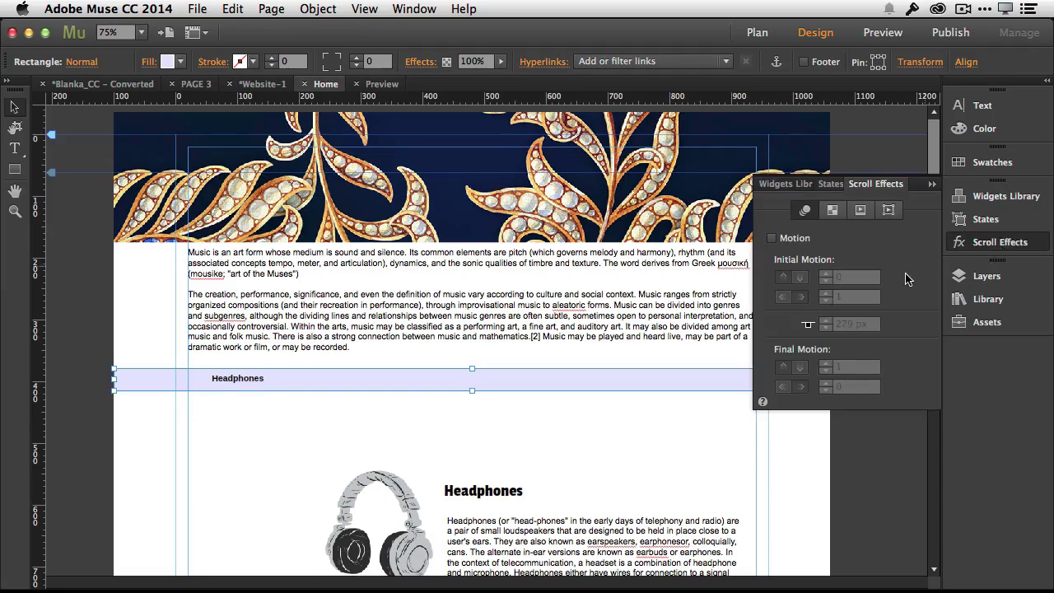
left_click(777, 238)
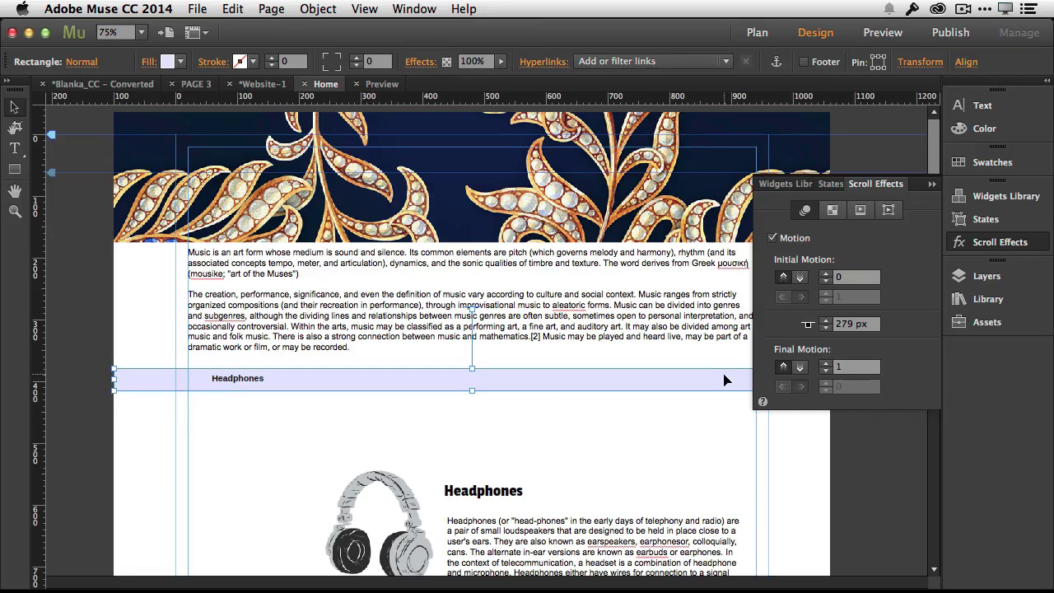
left_click(846, 277)
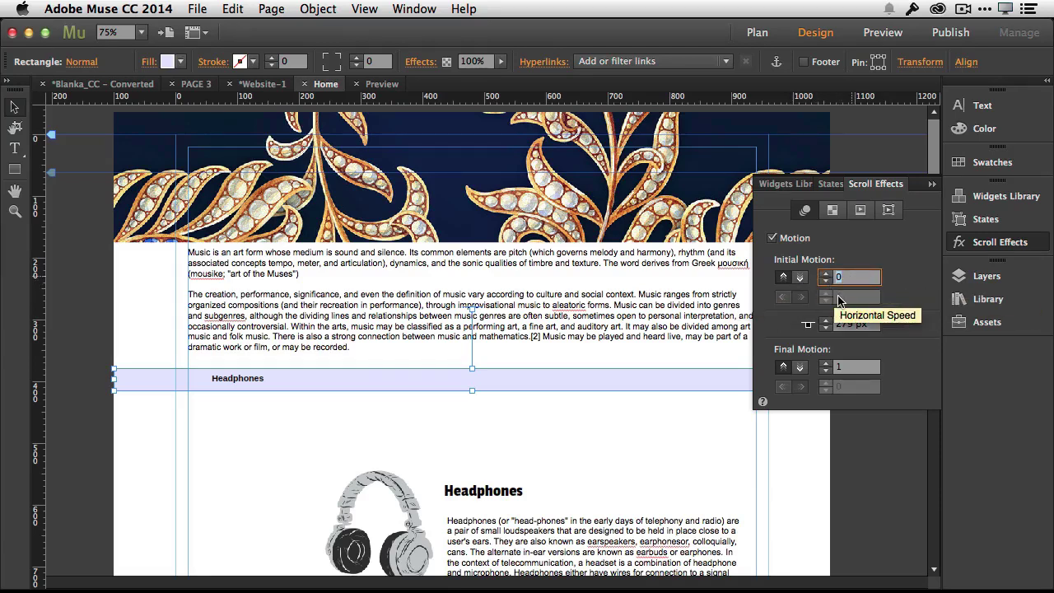
type("1")
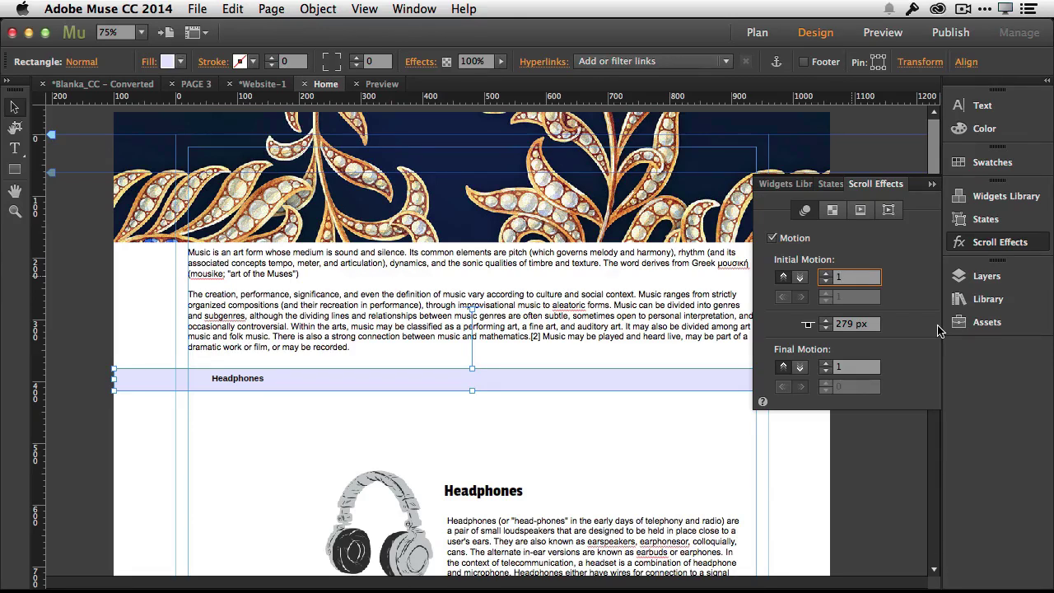
key("Return")
left_click(826, 367)
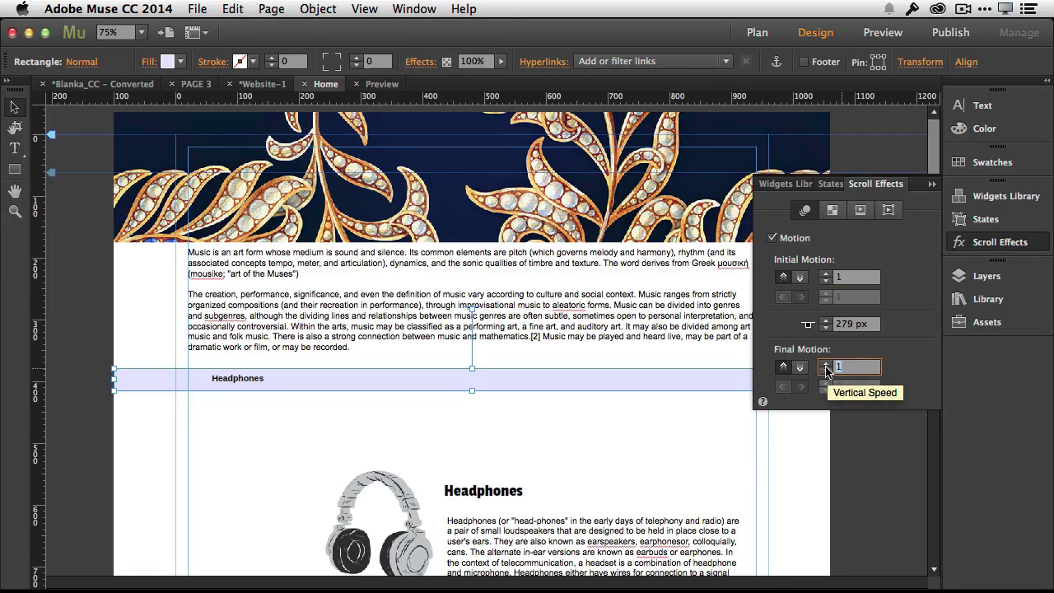
type("0")
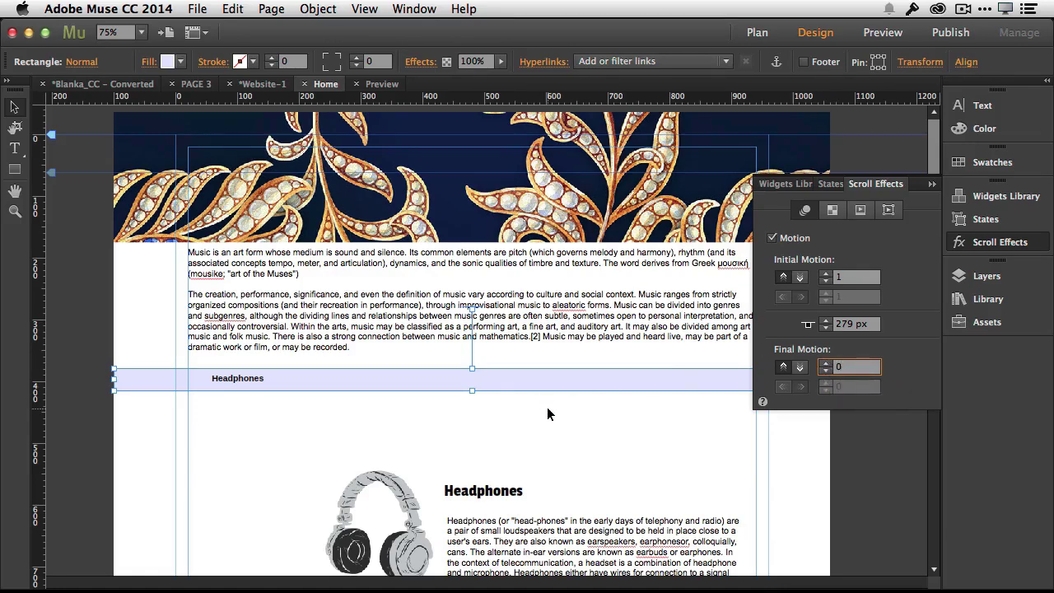
key("Return")
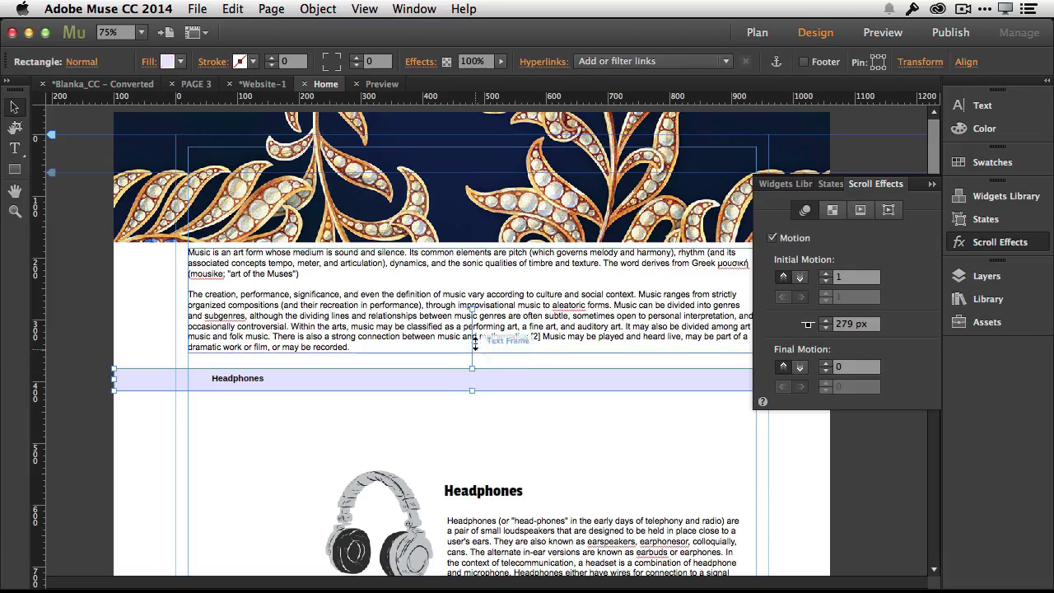
left_click_drag(472, 313, 471, 369)
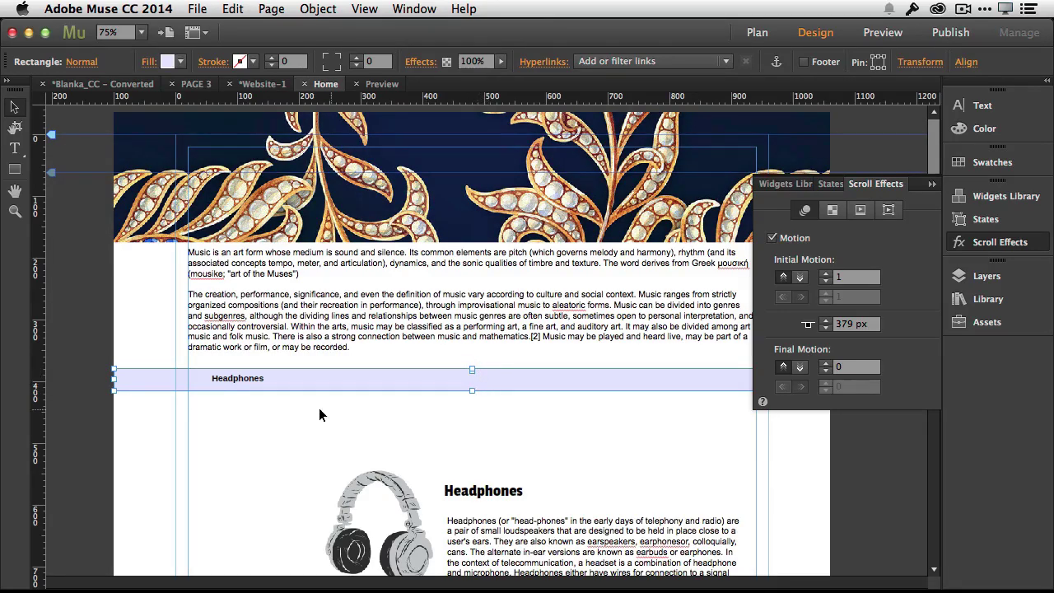
- Turn on scroll Motion for the Headphones label with initial 1/0 and key position 379 px
left_click(250, 383)
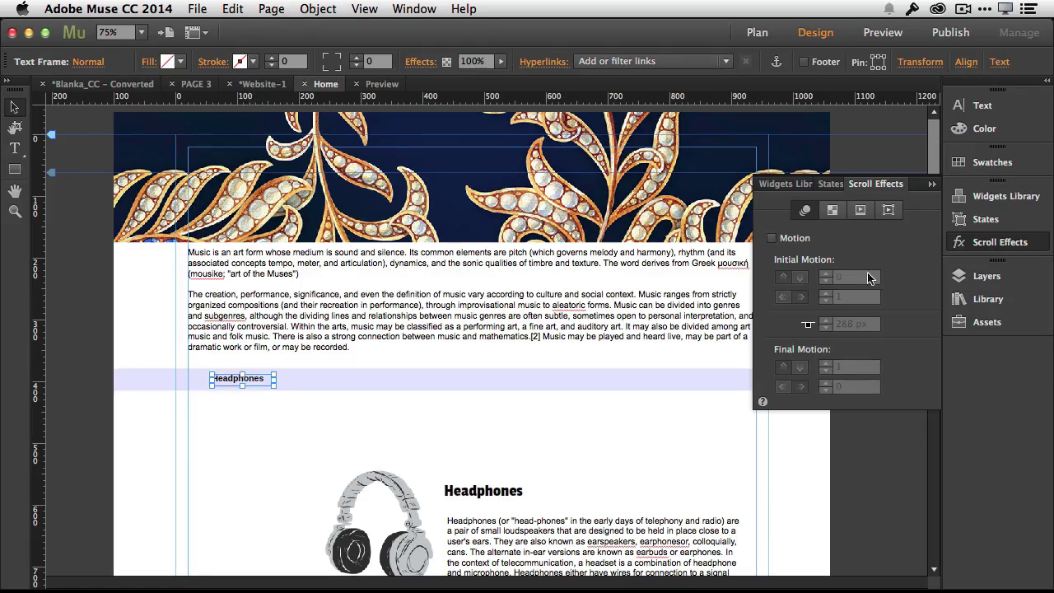
left_click(797, 239)
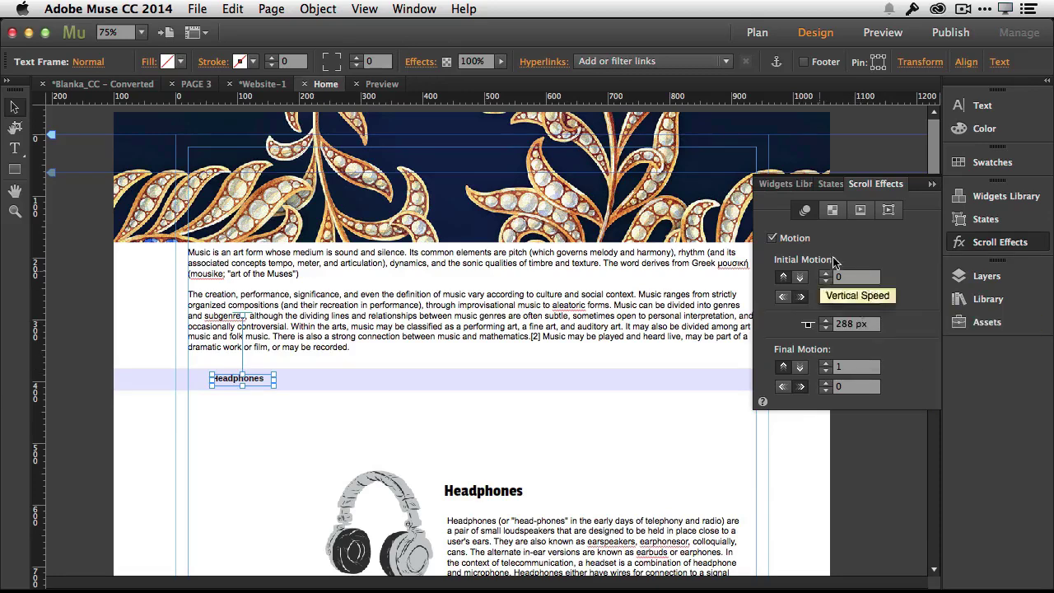
left_click(470, 405)
left_click(469, 380)
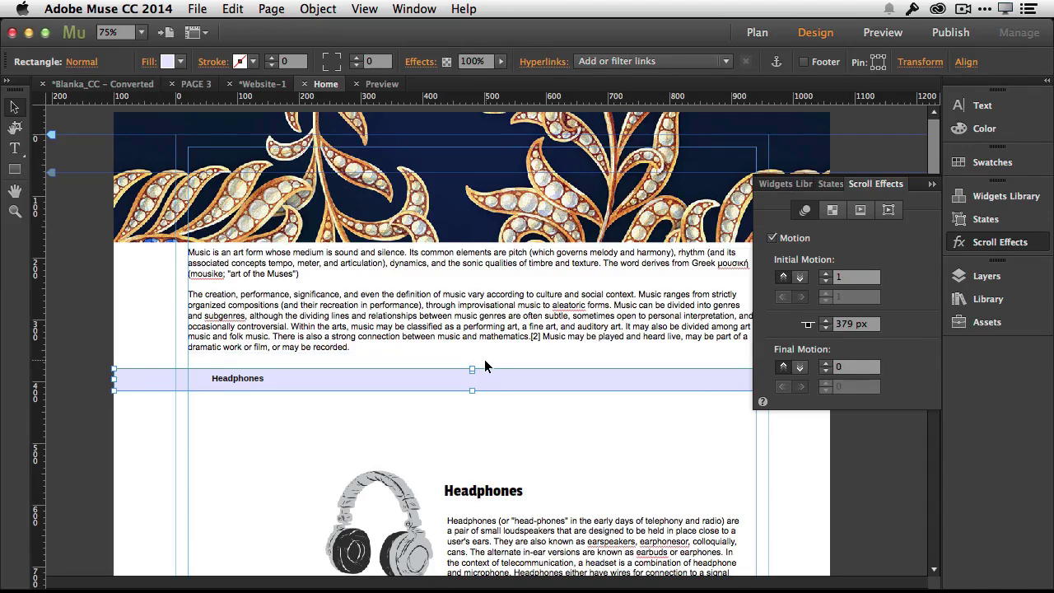
left_click(250, 376)
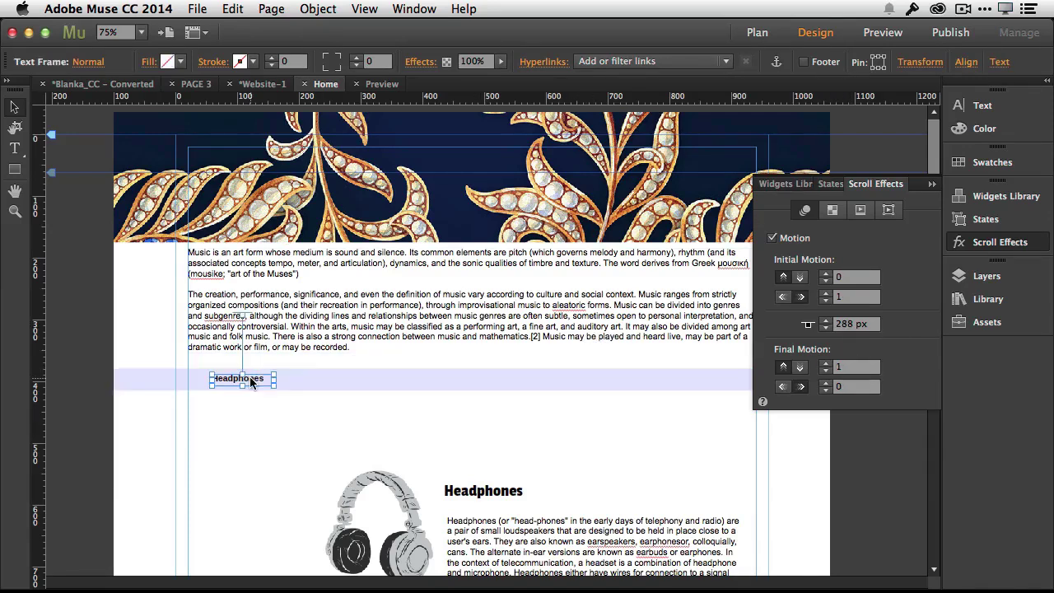
left_click(848, 276)
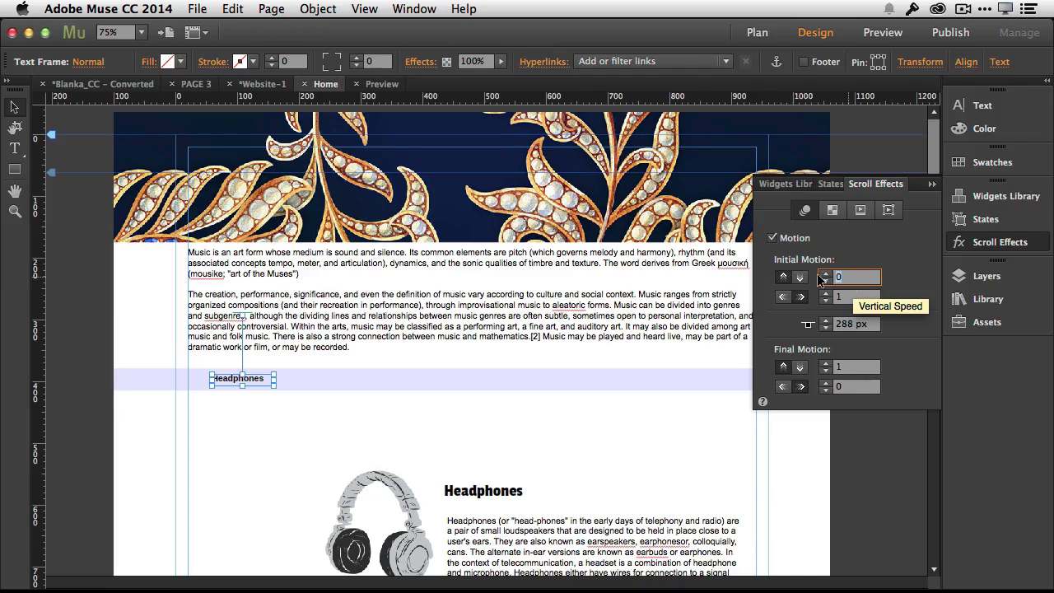
type("1")
key("Tab")
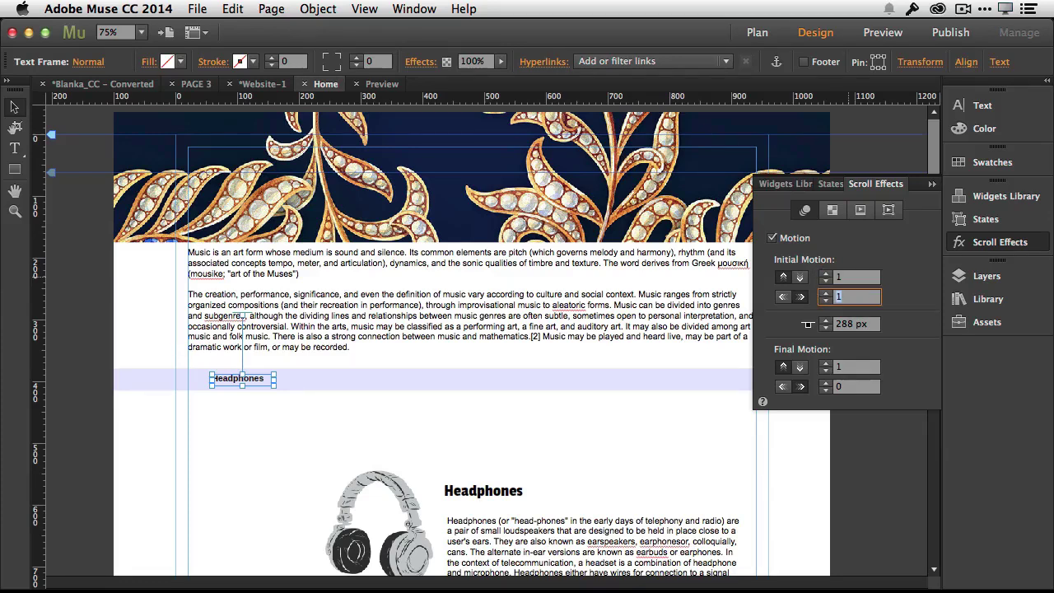
type("0")
key("Tab")
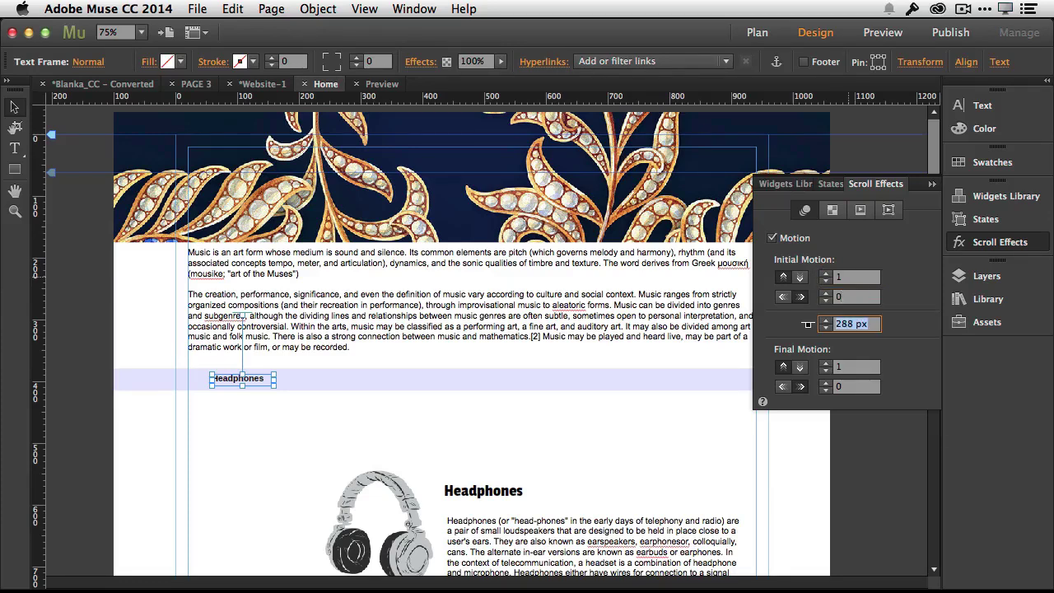
type("379")
key("Tab")
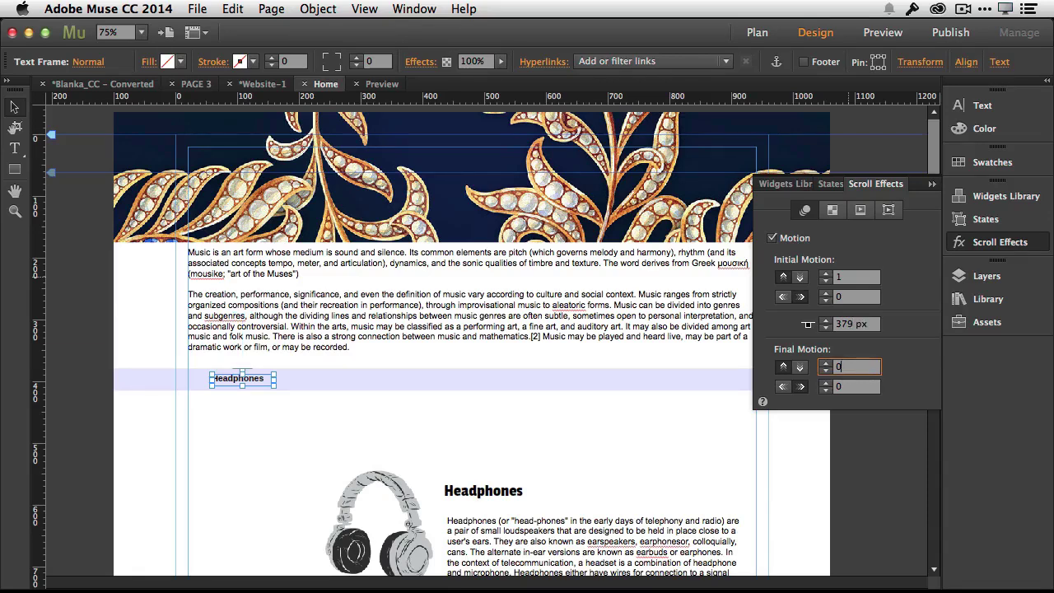
- Duplicate the Headphones label to its right and retype it as Violins
left_click(614, 422)
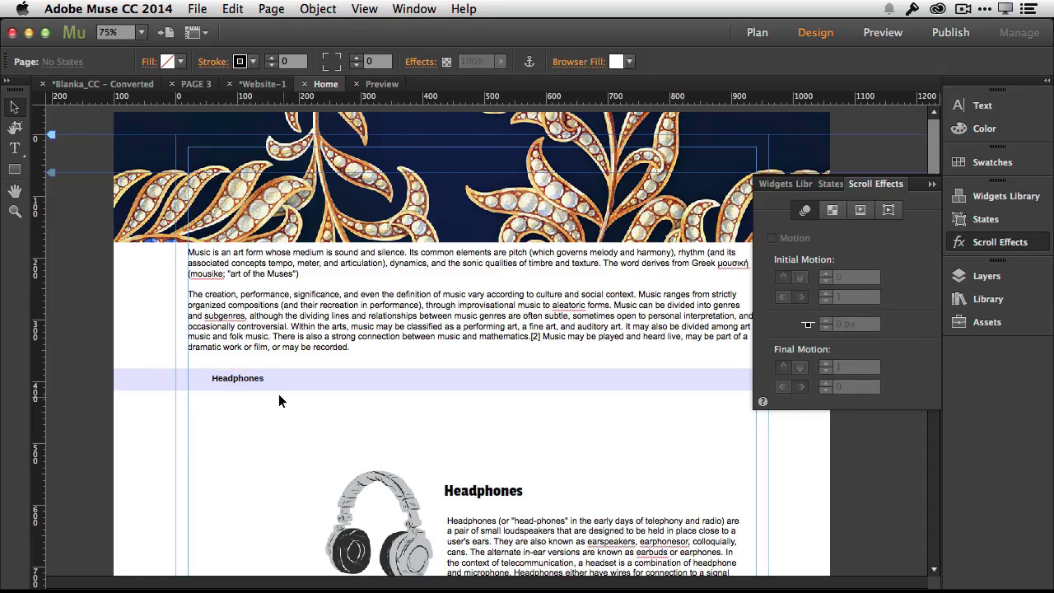
left_click(252, 380)
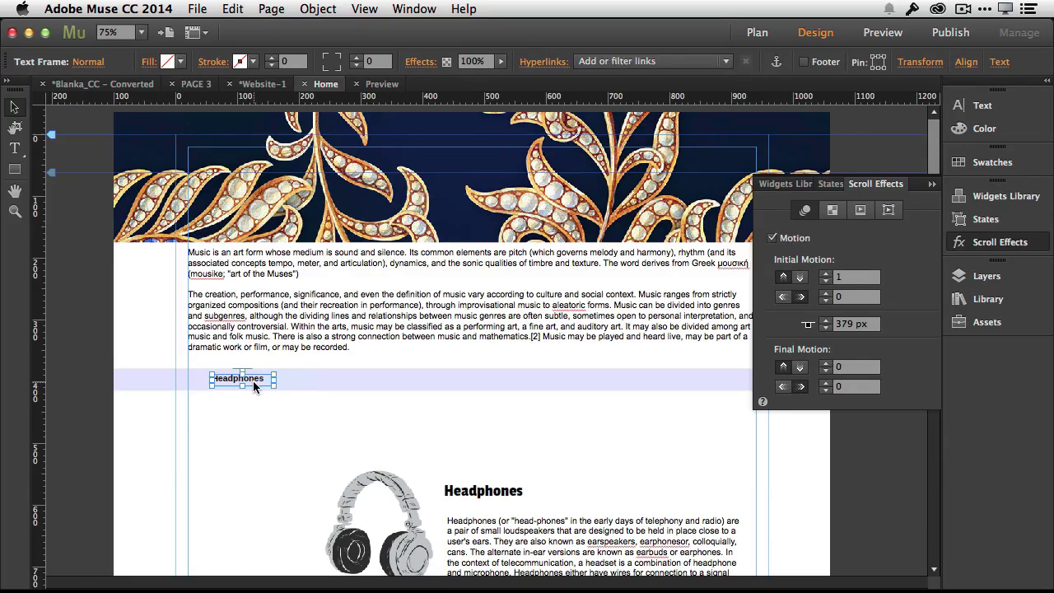
scroll(368, 456, "down", 9)
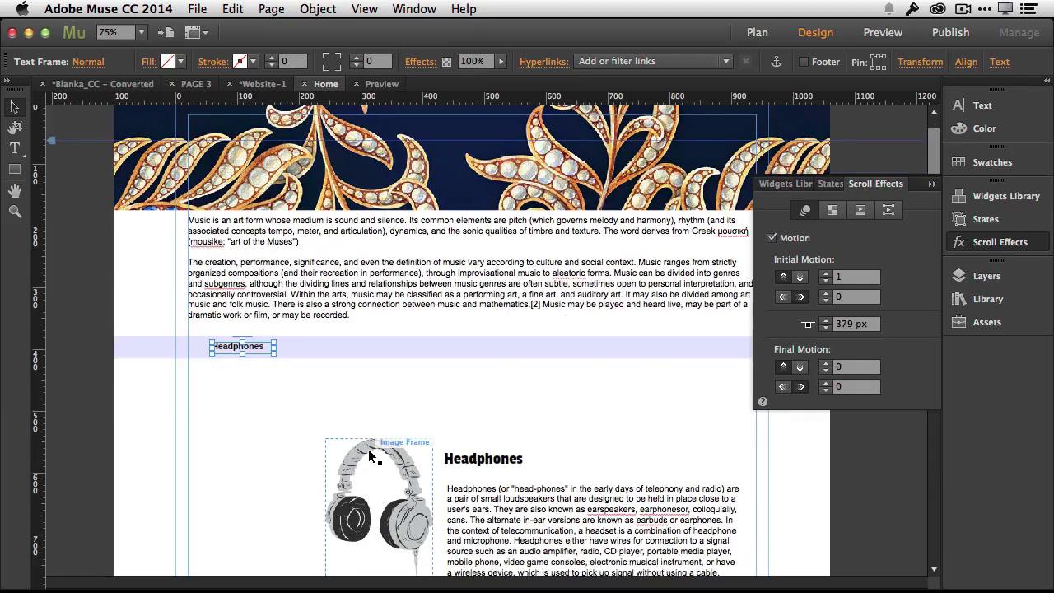
scroll(368, 456, "up", 6)
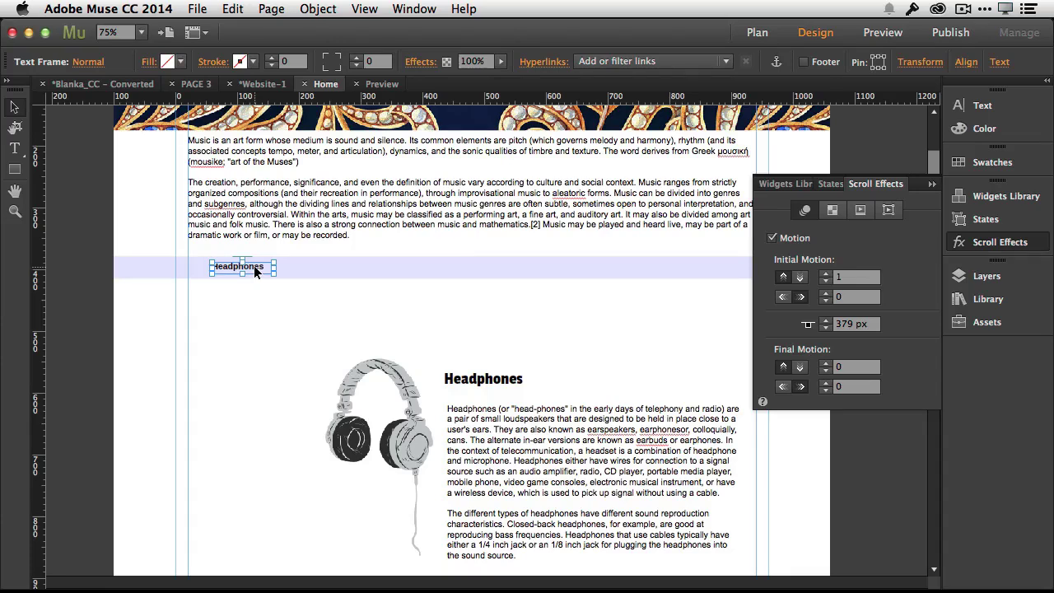
left_click_drag(253, 265, 338, 271)
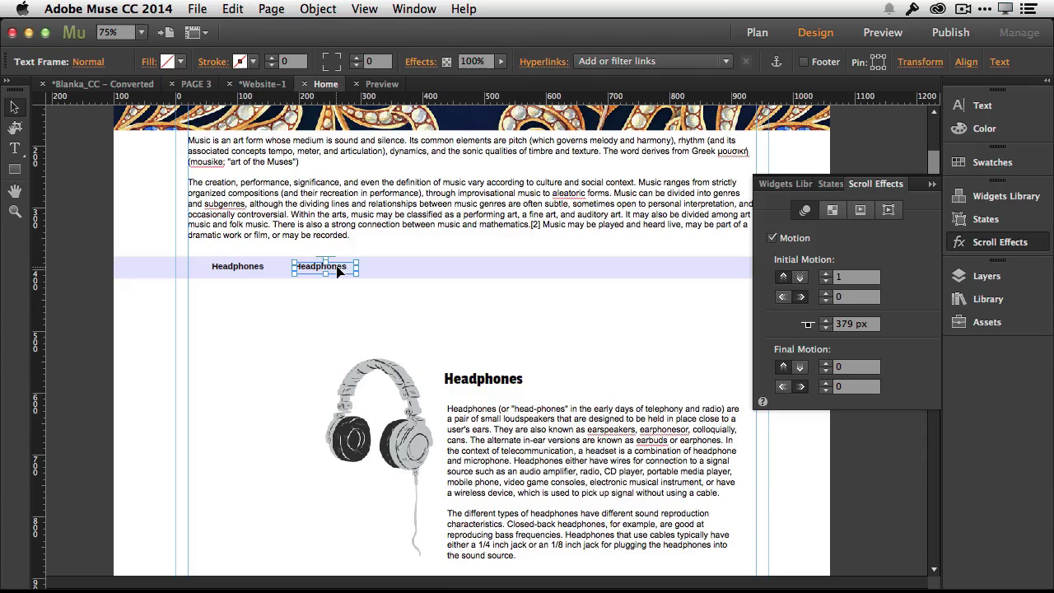
double_click(337, 272)
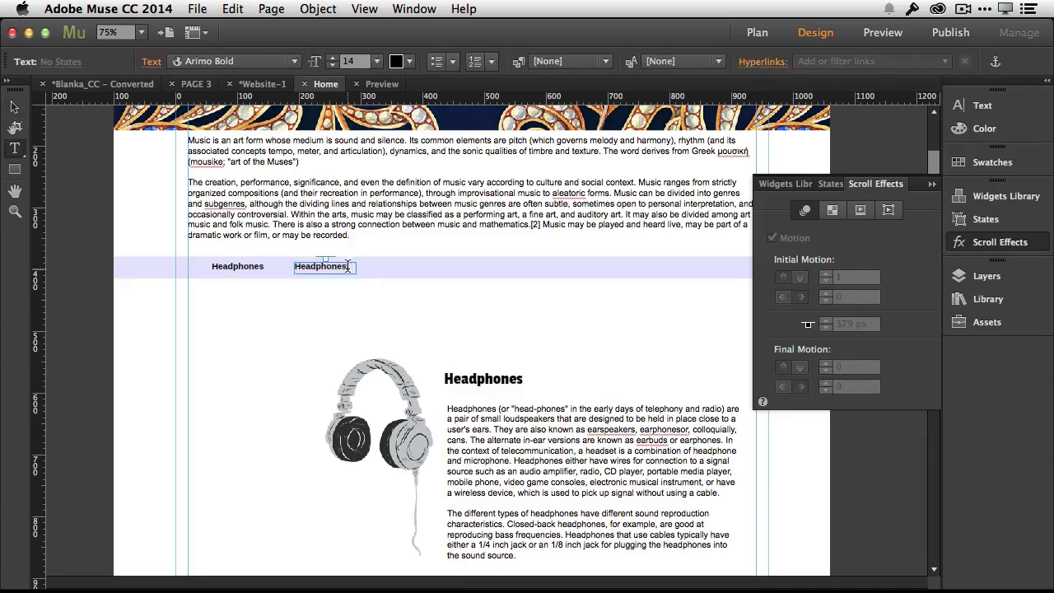
left_click_drag(346, 265, 295, 265)
type("Vid")
left_click(322, 273)
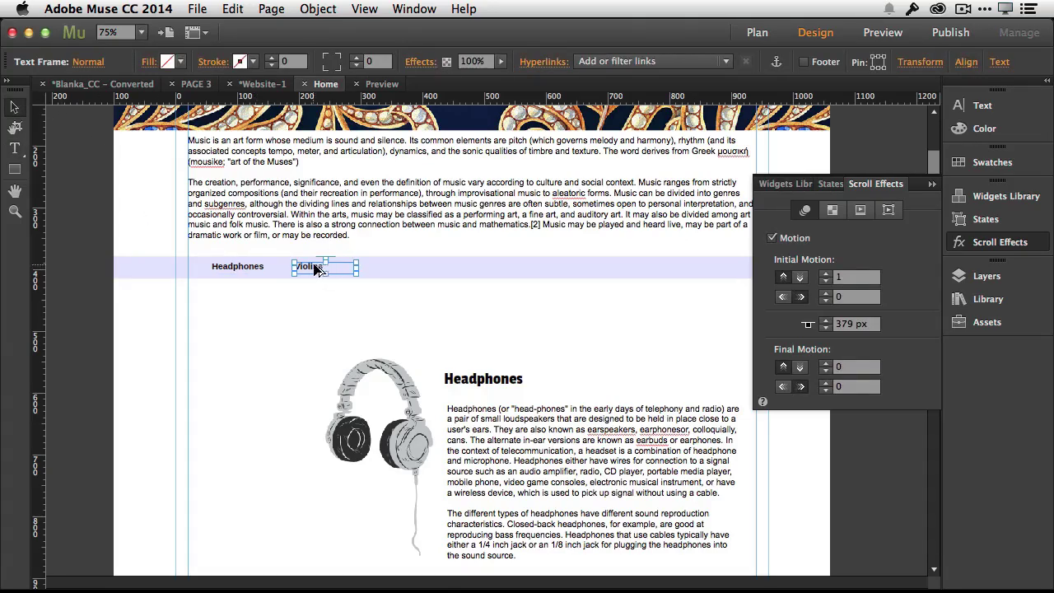
- Duplicate the Violins label further right and retype it as Keyboards
scroll(389, 321, "down", 10)
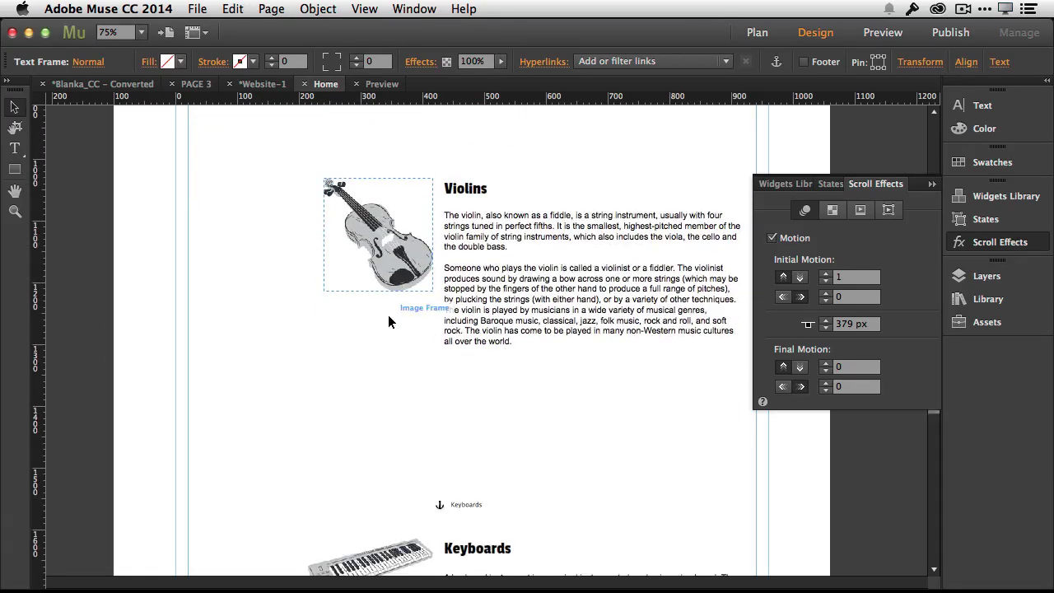
scroll(389, 321, "up", 9)
scroll(388, 316, "up", 2)
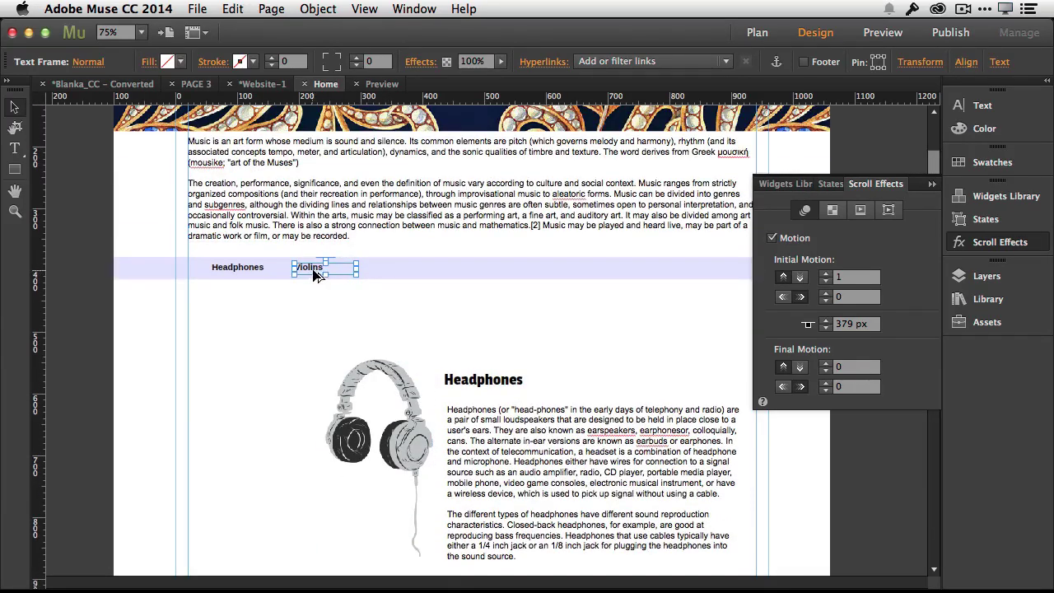
left_click_drag(313, 275, 382, 274)
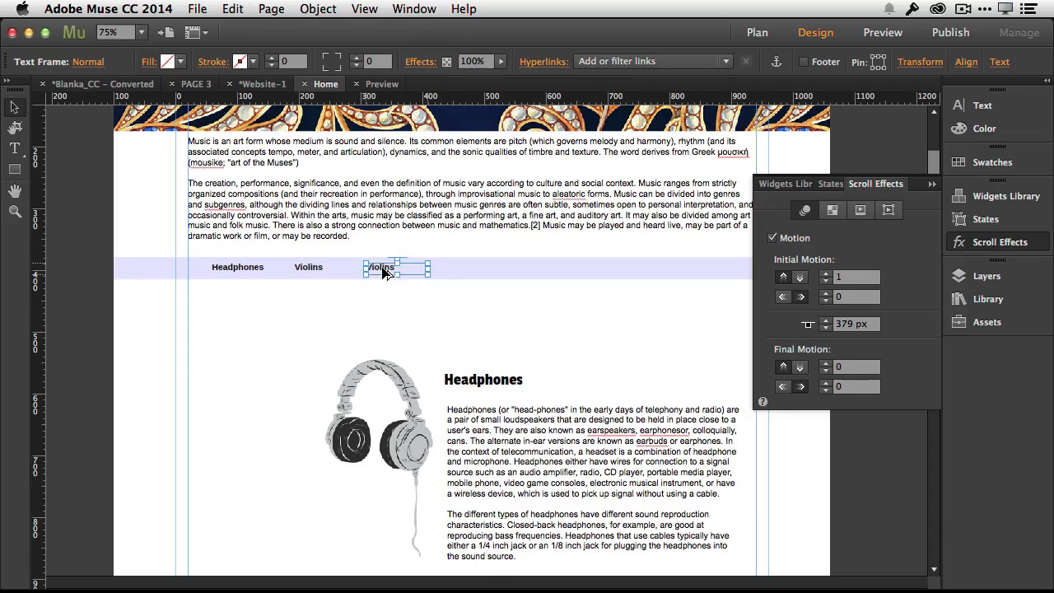
double_click(383, 269)
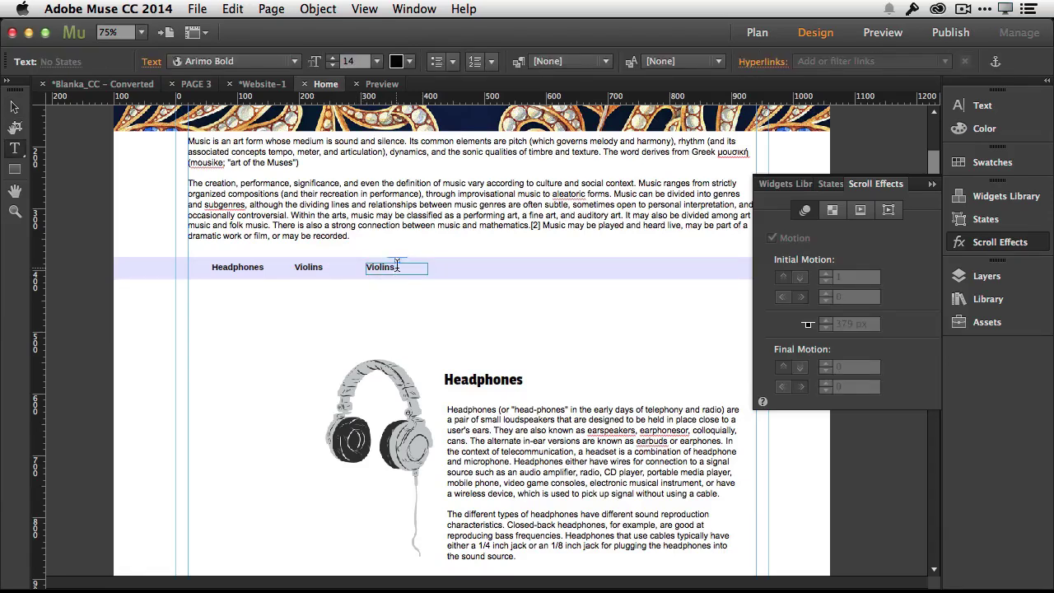
left_click_drag(396, 265, 355, 263)
type("Keyboards")
left_click(14, 107)
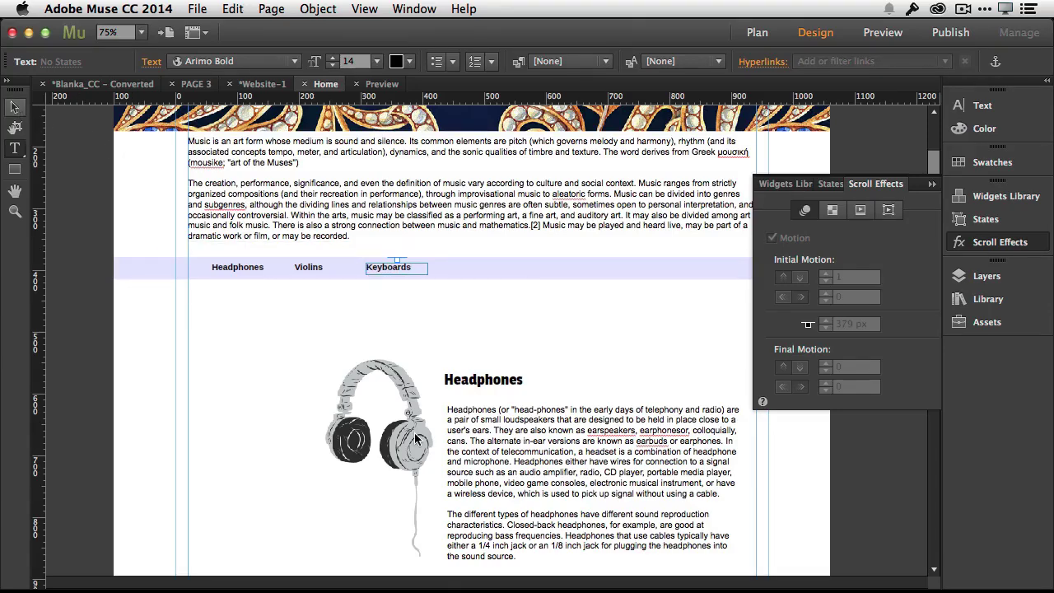
scroll(415, 439, "down", 10)
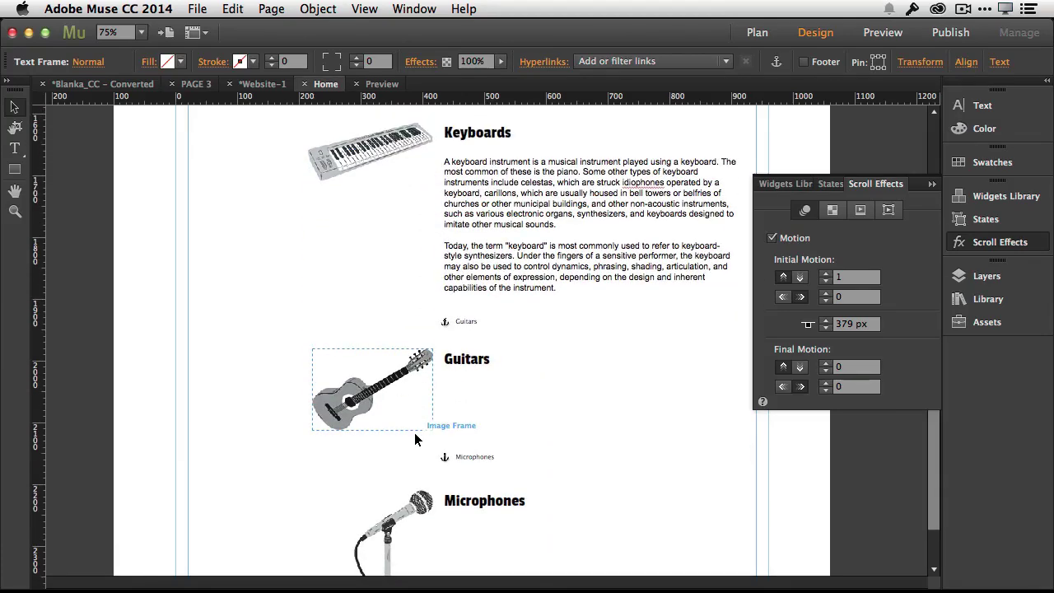
scroll(415, 439, "down", 5)
scroll(415, 440, "up", 15)
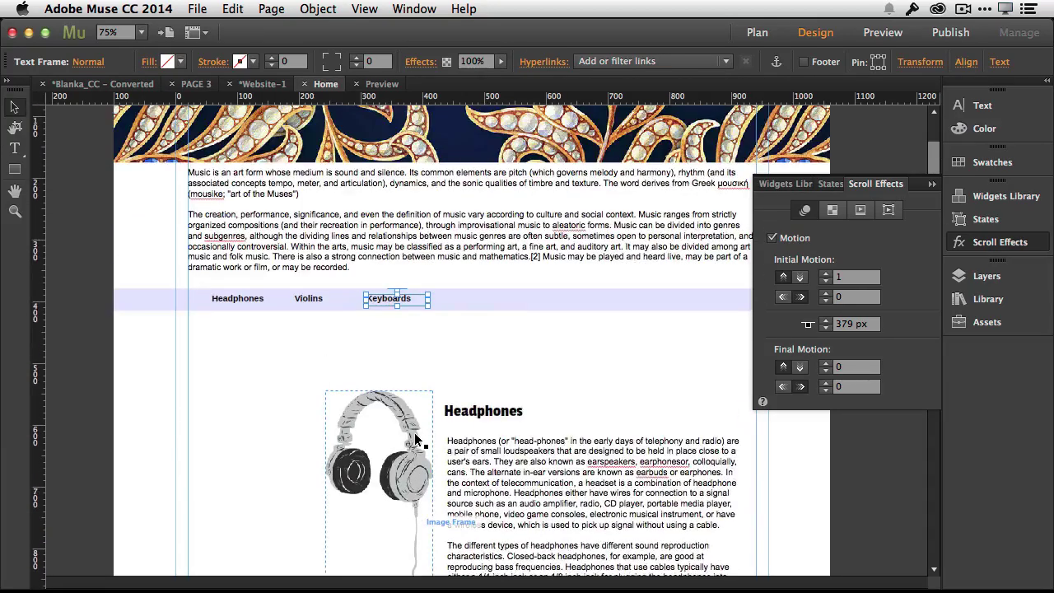
scroll(415, 439, "up", 3)
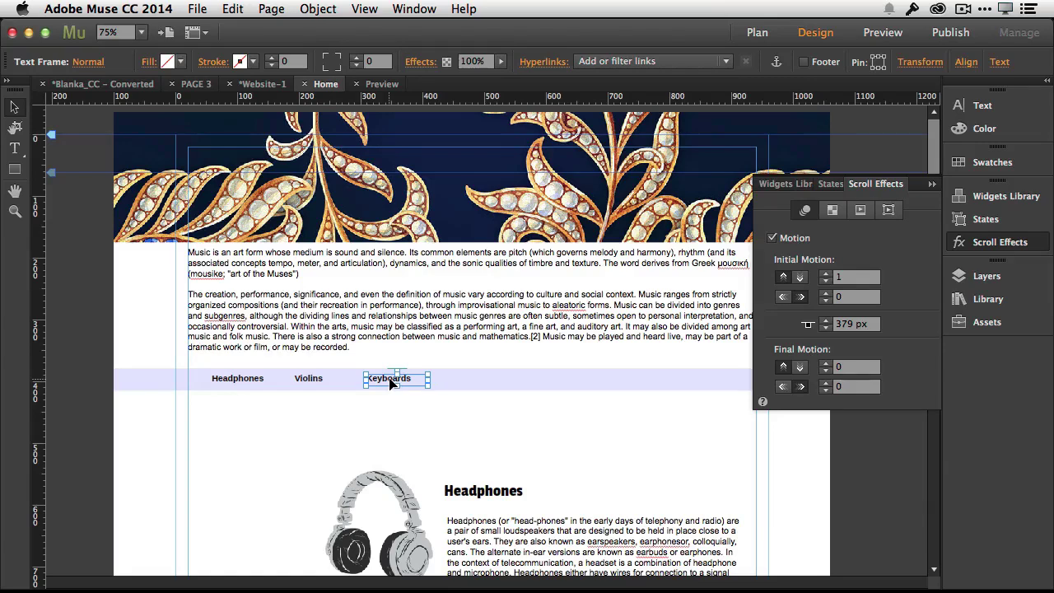
- Duplicate the Keyboards label to the right and retype it as Guitars
left_click_drag(387, 377, 465, 384)
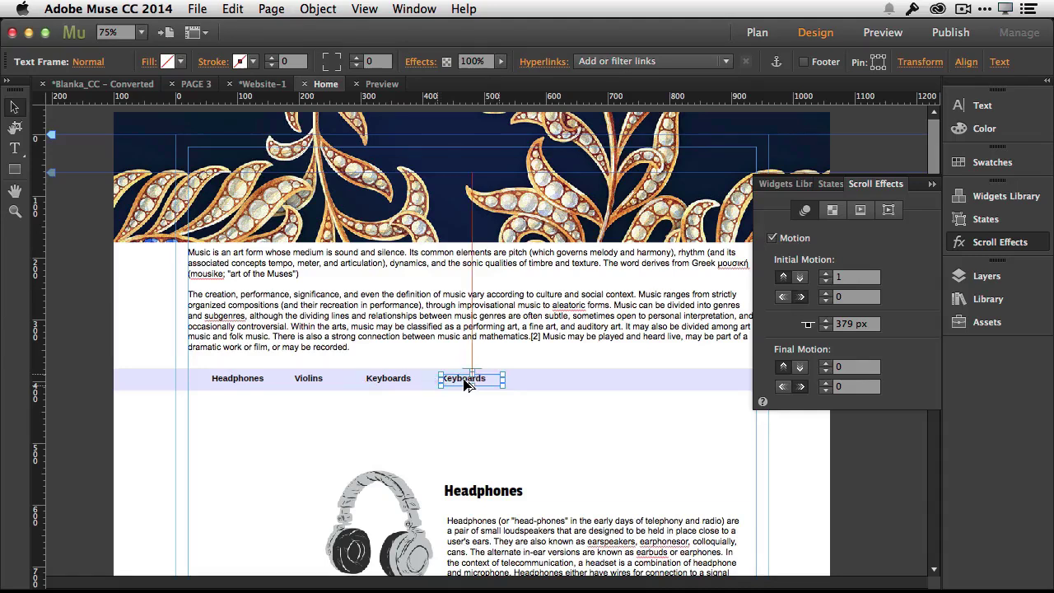
double_click(464, 381)
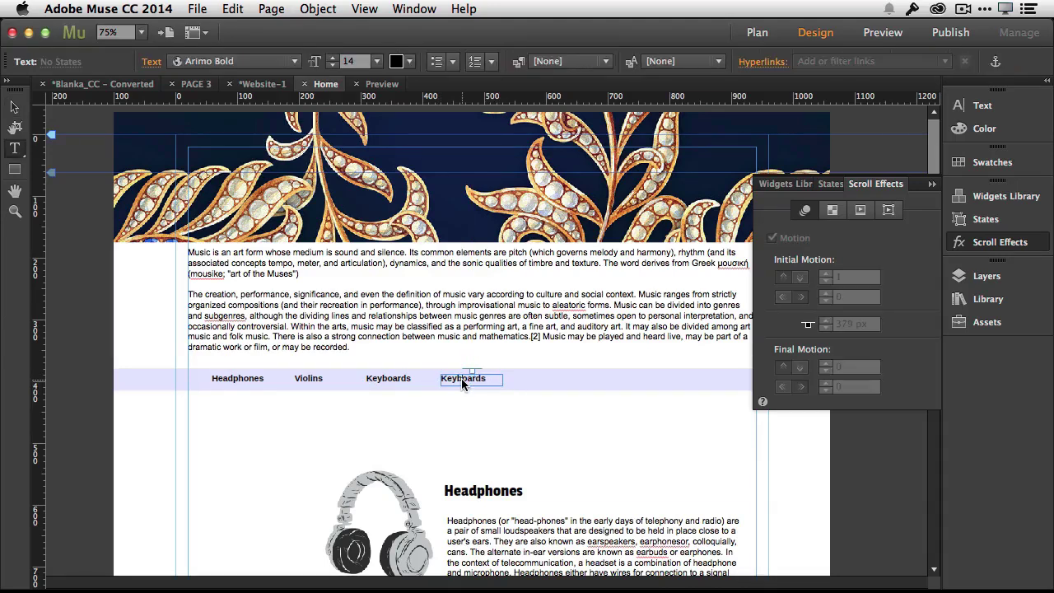
double_click(463, 378)
type("Guitars")
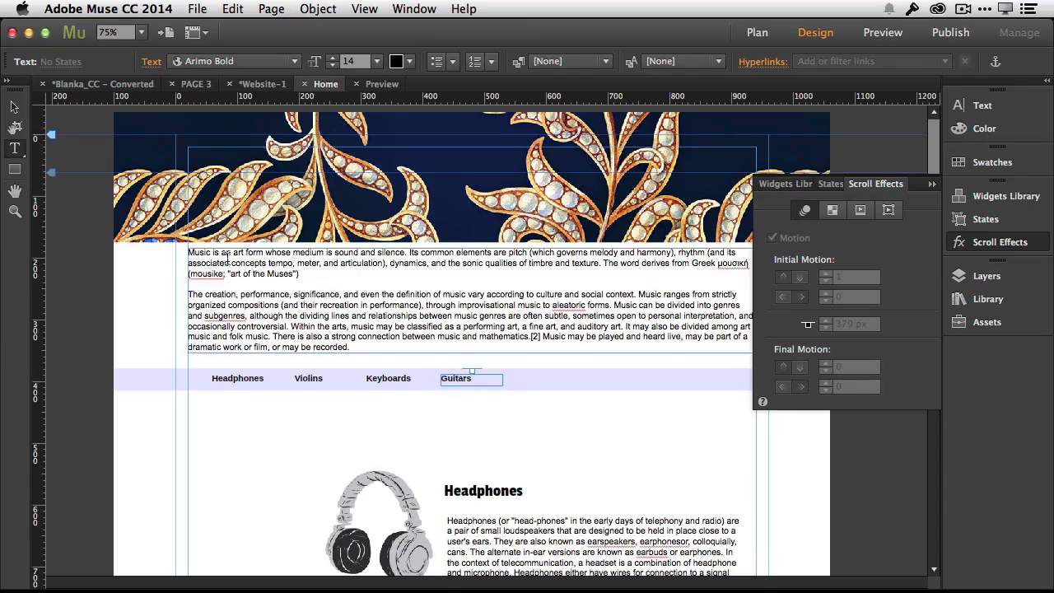
left_click(14, 107)
- Duplicate the Guitars label further right and retype it as Microphones
left_click(452, 383)
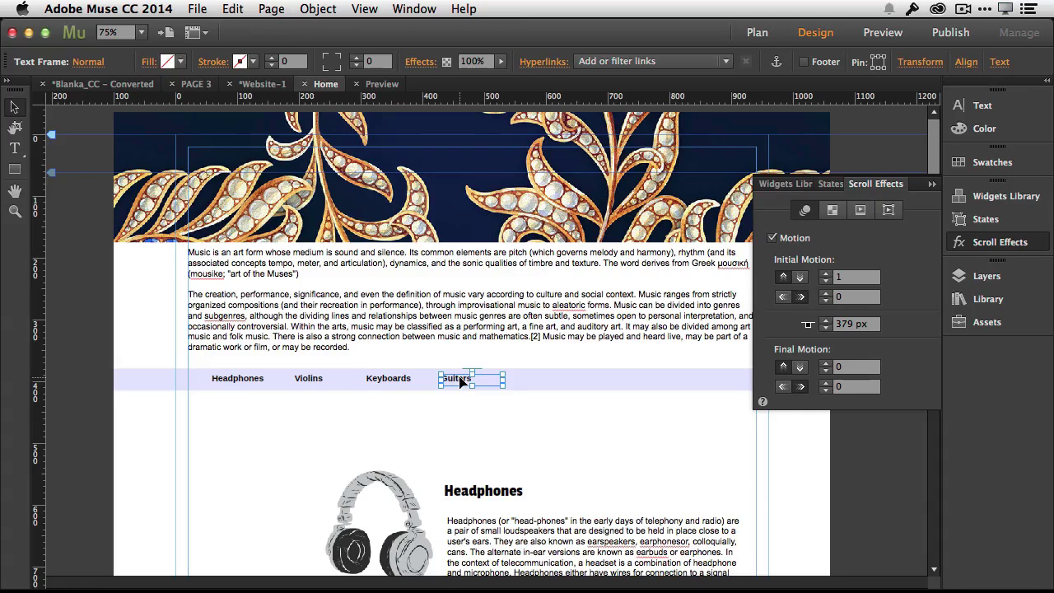
left_click_drag(460, 382, 529, 383)
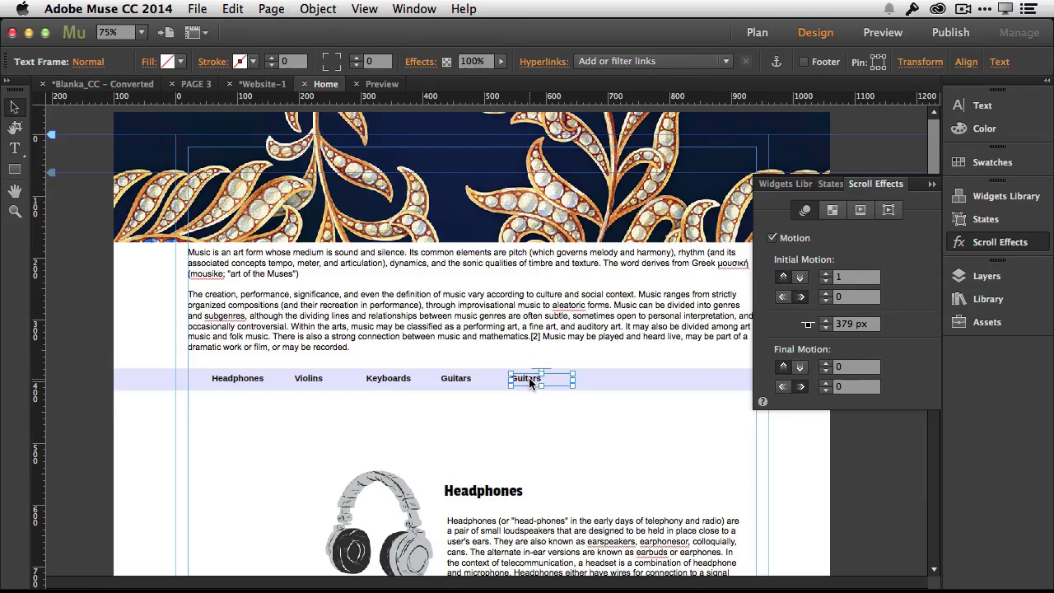
double_click(536, 376)
double_click(542, 378)
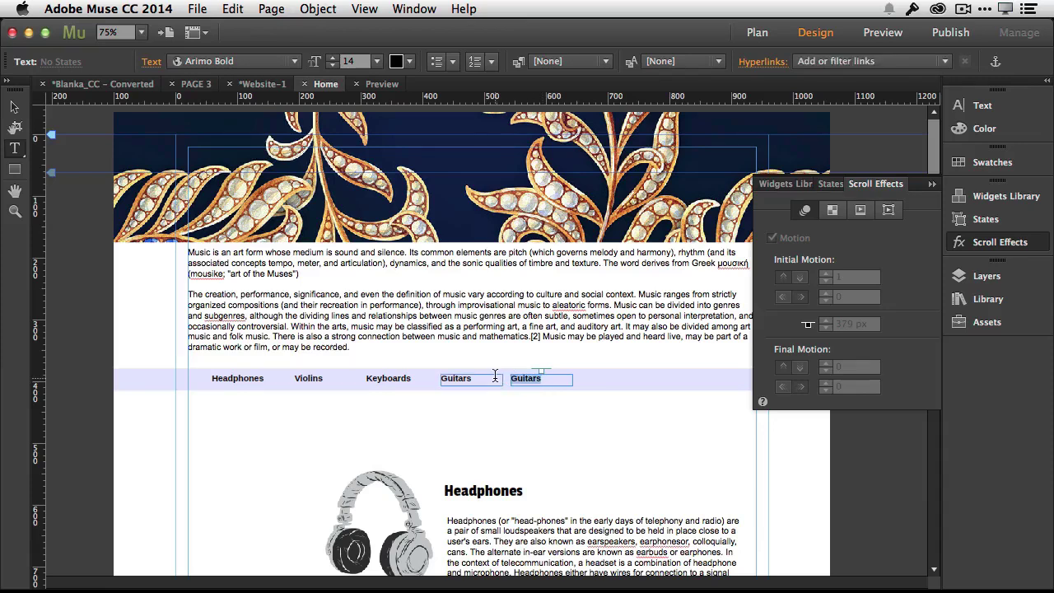
type("Micrphones")
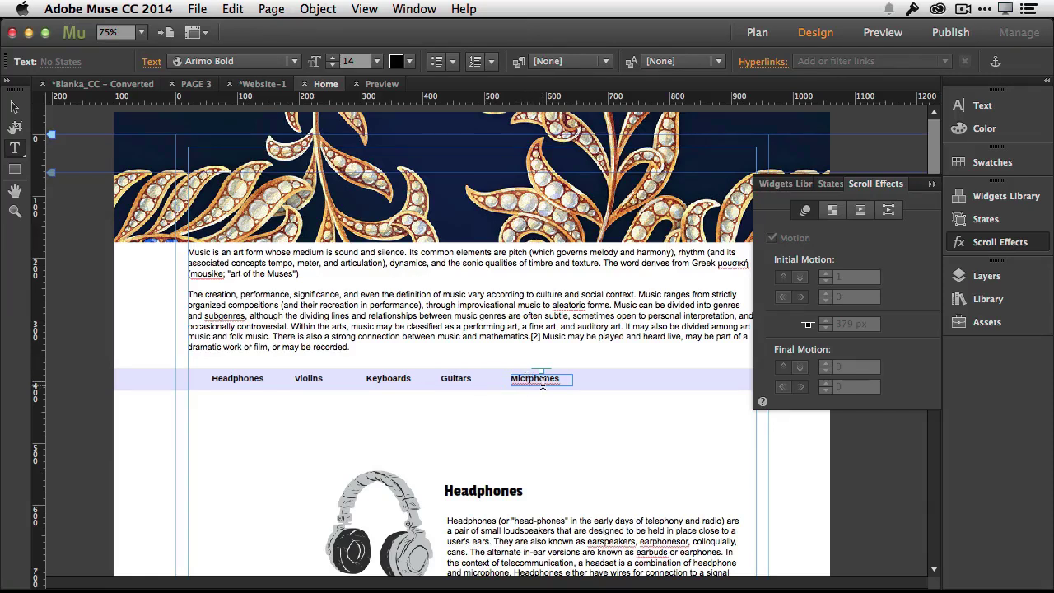
type("o")
left_click(14, 106)
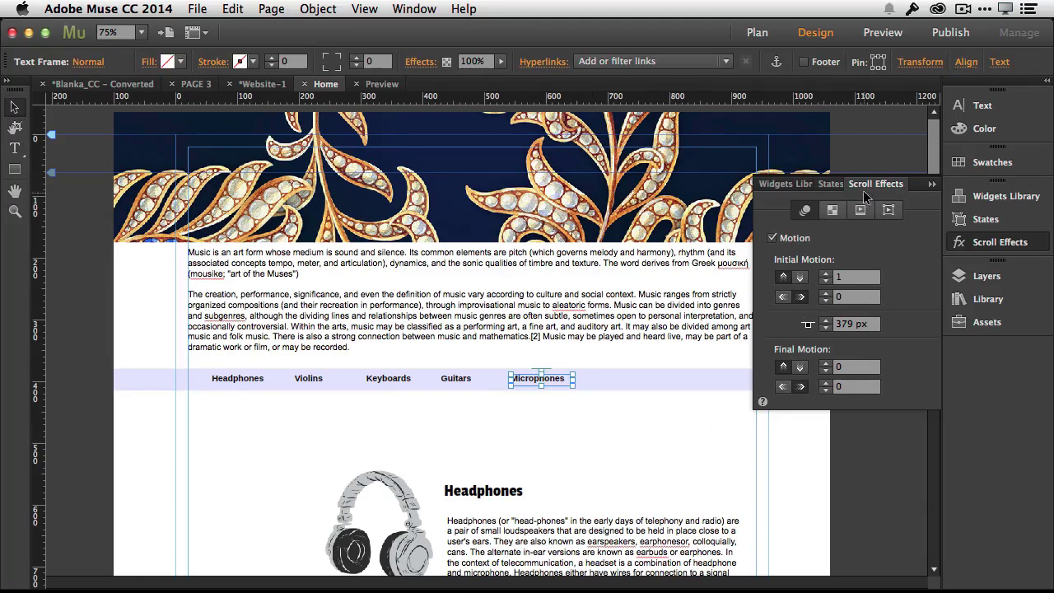
- Move Microphones to the bar's right end and distribute all five labels evenly by left edges
left_click(931, 183)
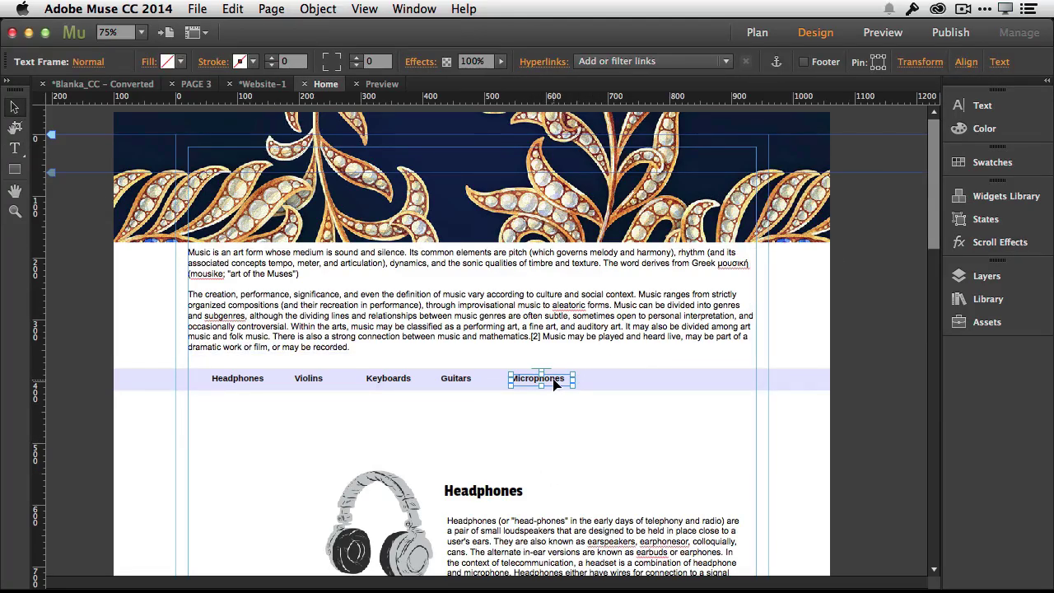
left_click_drag(554, 383, 714, 387)
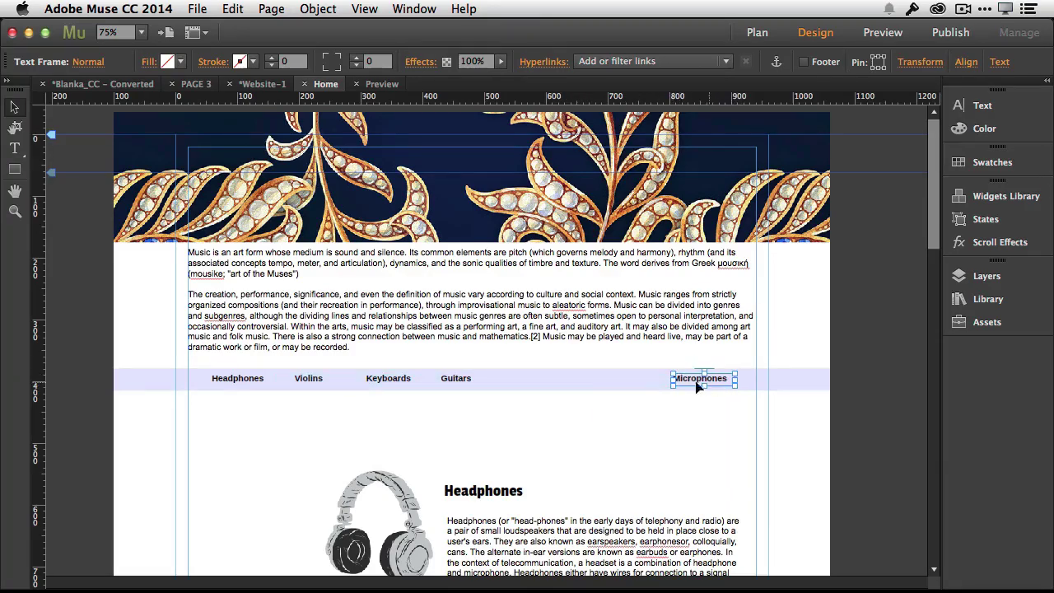
left_click(462, 377, "shift")
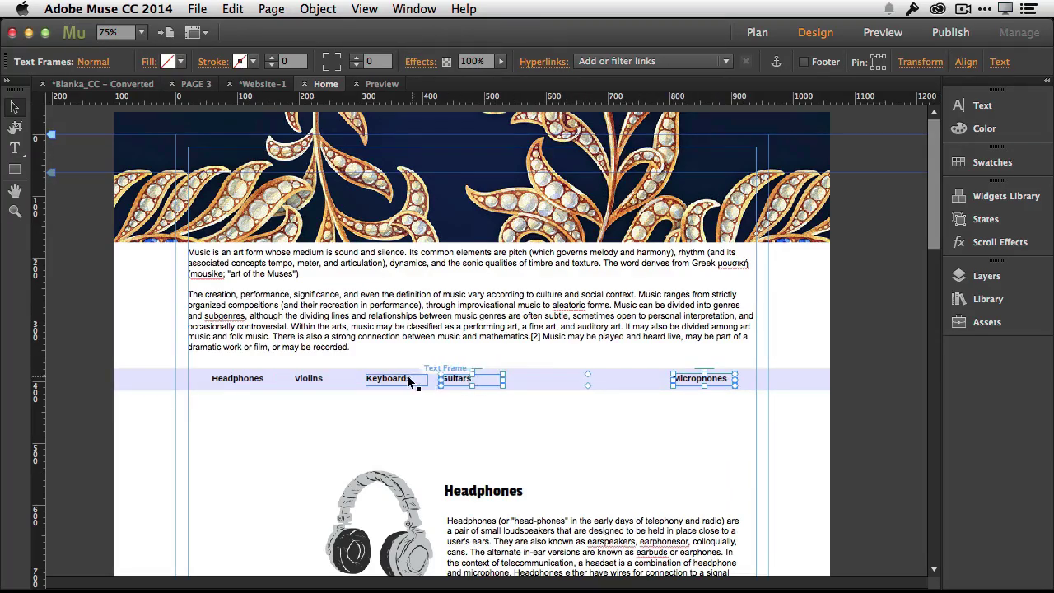
left_click(394, 378, "shift")
left_click(304, 378, "shift")
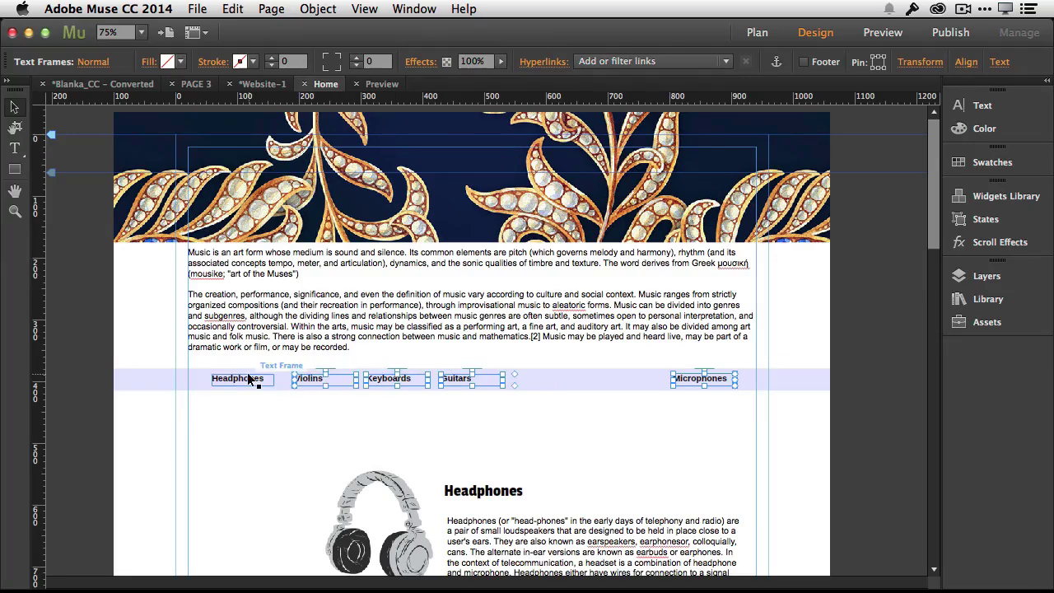
left_click(252, 380, "shift")
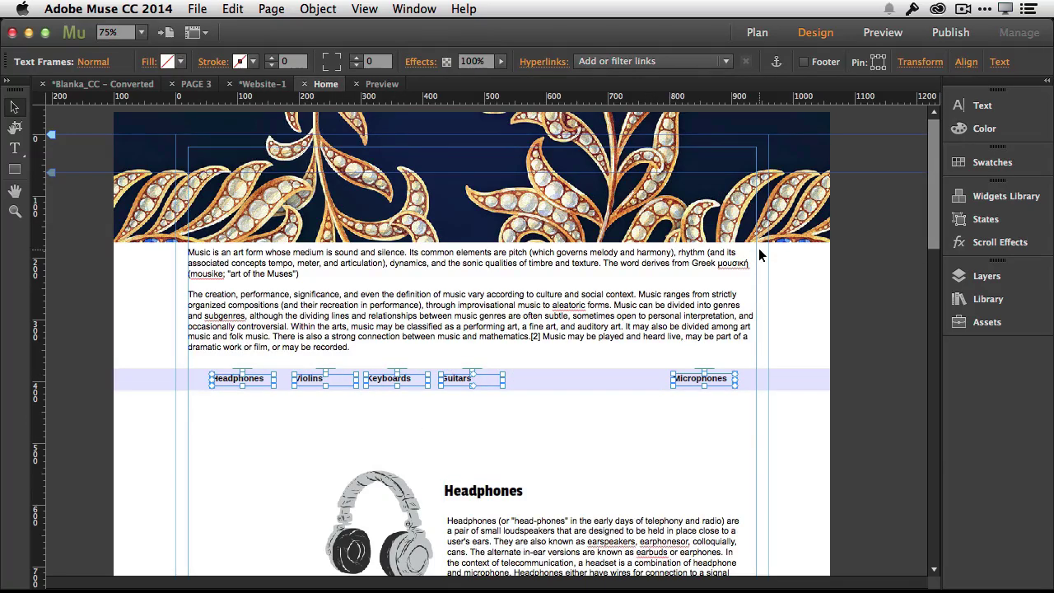
left_click(967, 64)
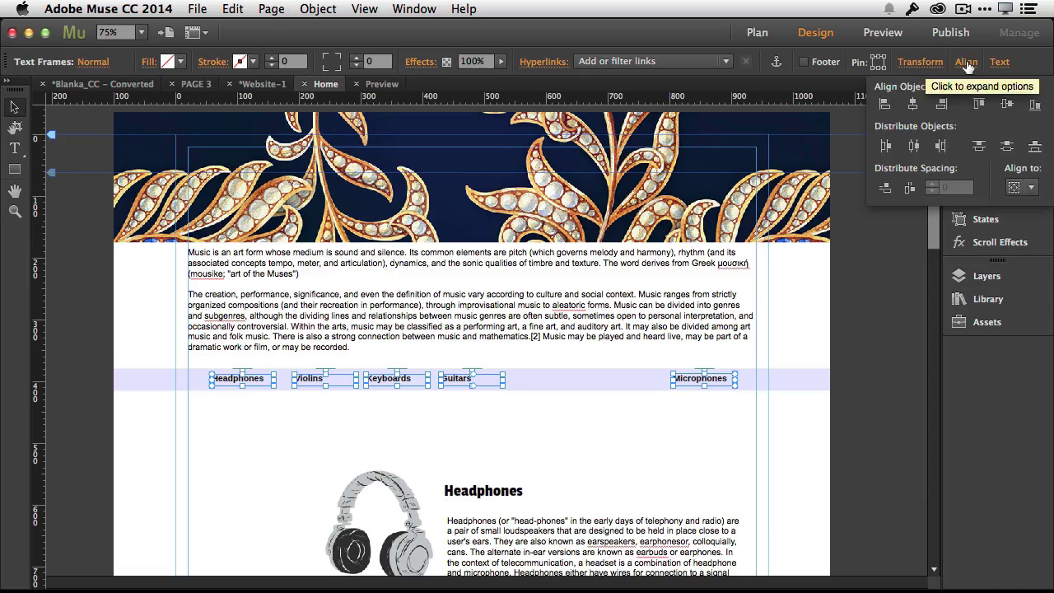
left_click(884, 146)
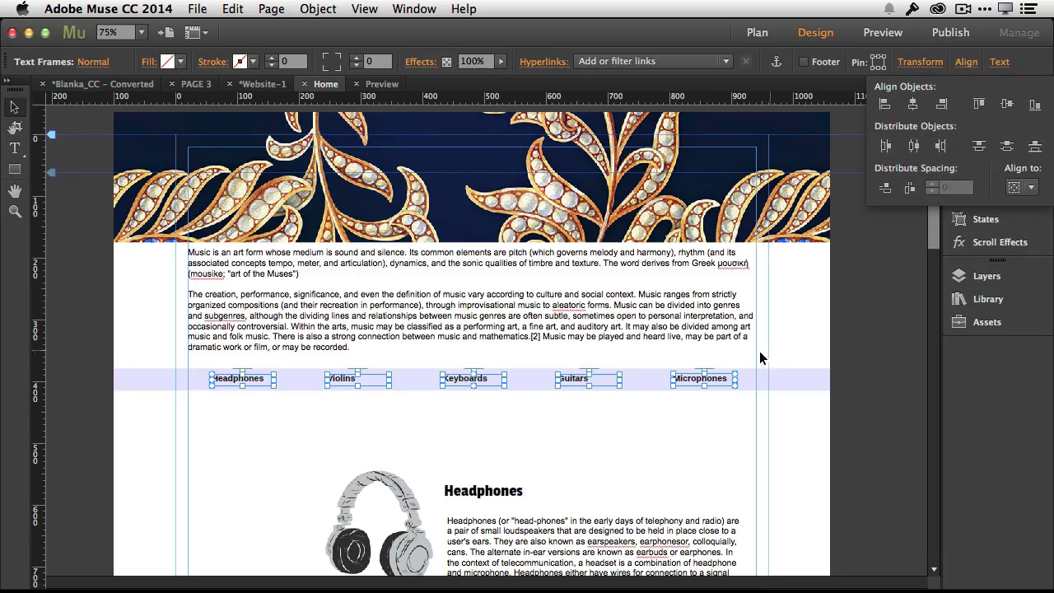
left_click(576, 426)
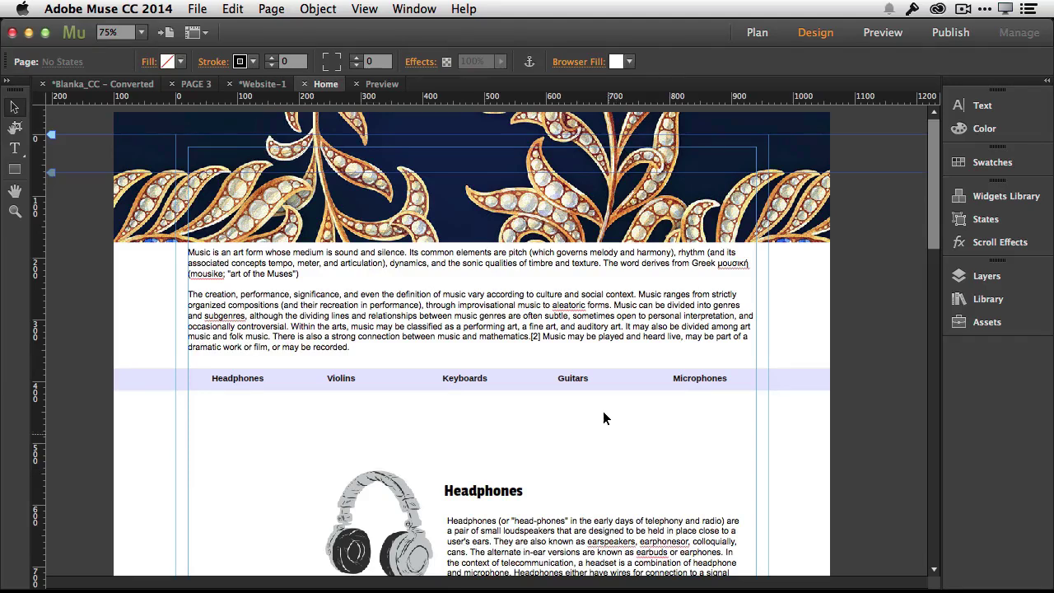
- Place an anchor named Headphones just above the Headphones section
left_click(530, 64)
left_click_drag(447, 456, 444, 450)
type("H")
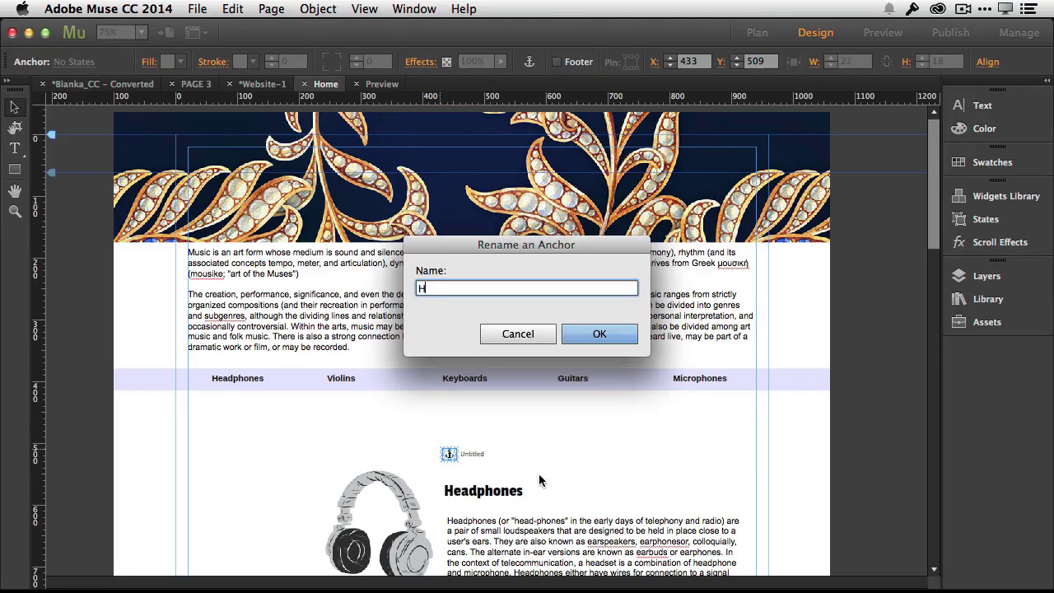
type("eadphones")
key("Return")
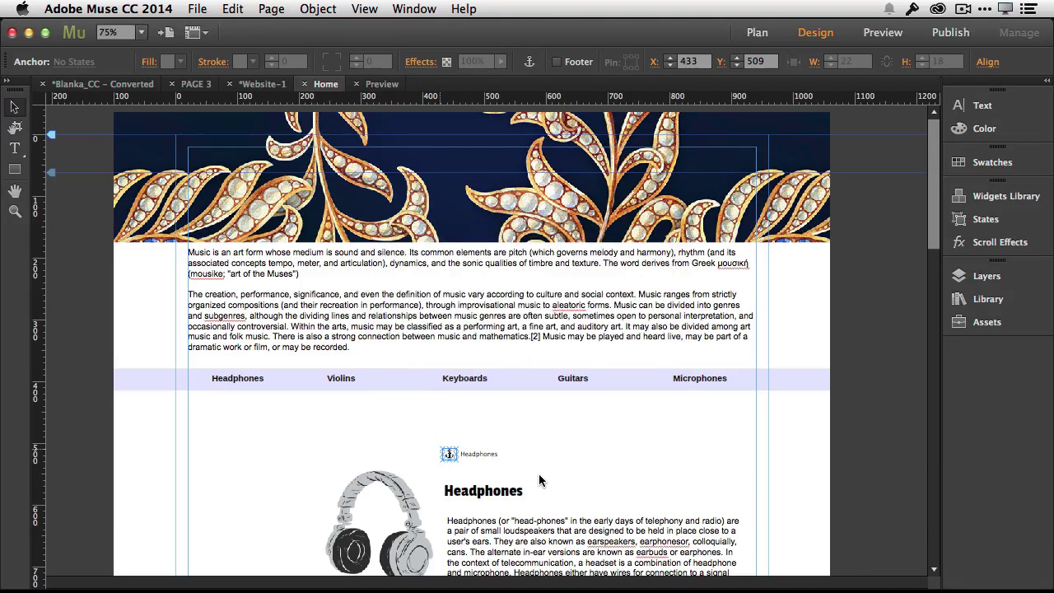
scroll(539, 476, "down", 8)
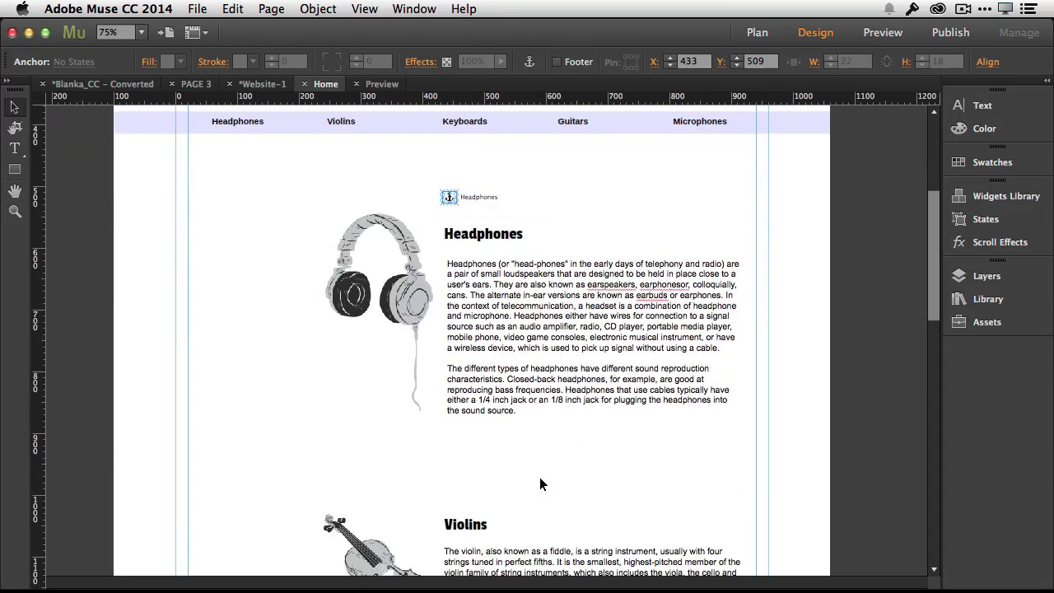
- Place an anchor named Violins just above the Violins section
left_click_drag(530, 62, 449, 477)
type("Violins")
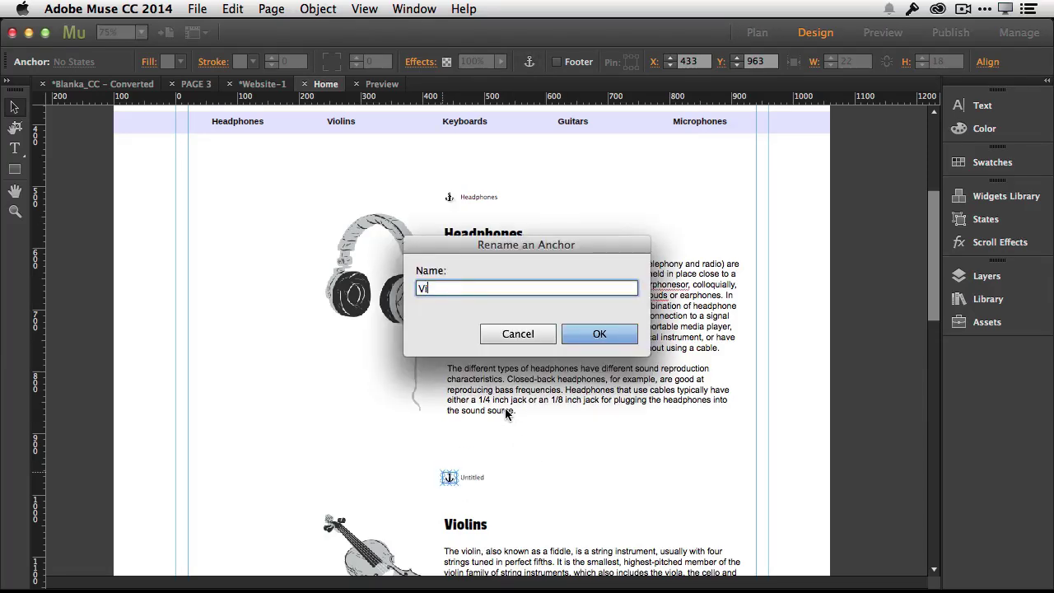
left_click(600, 335)
scroll(570, 401, "down", 5)
scroll(571, 401, "down", 10)
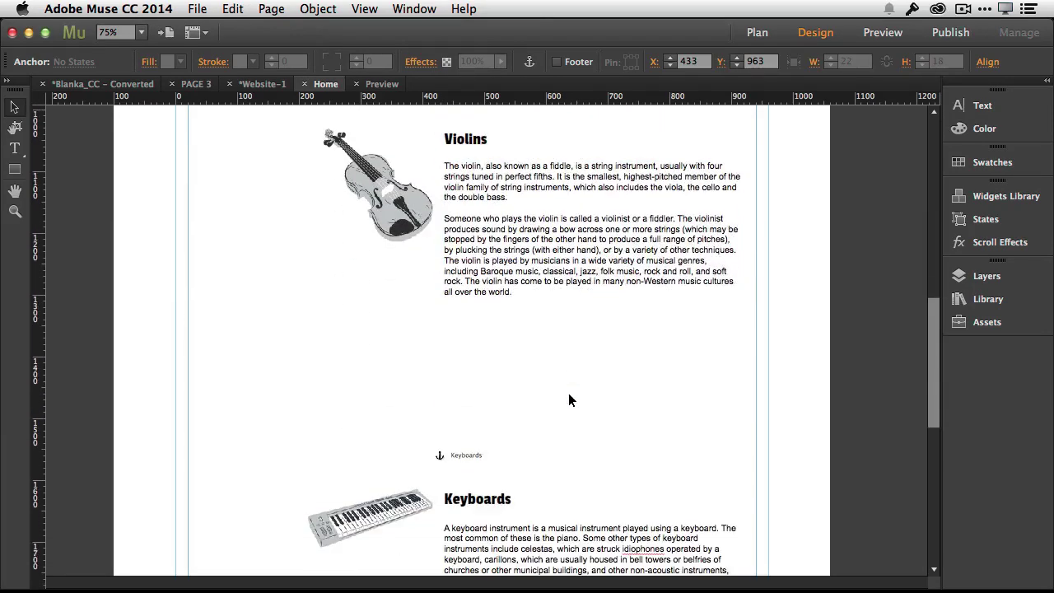
scroll(571, 400, "down", 3)
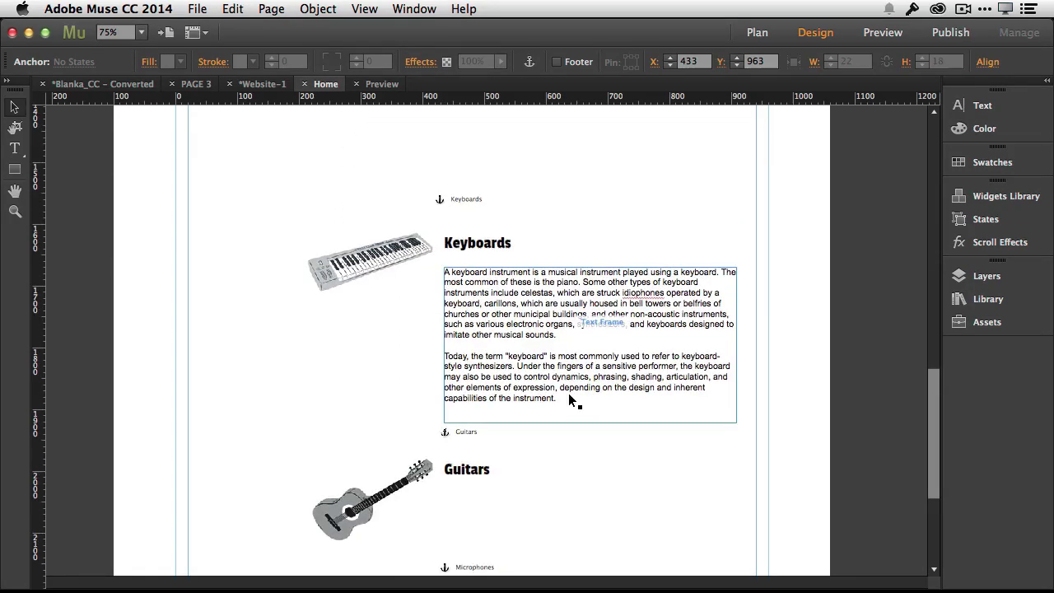
scroll(568, 393, "up", 20)
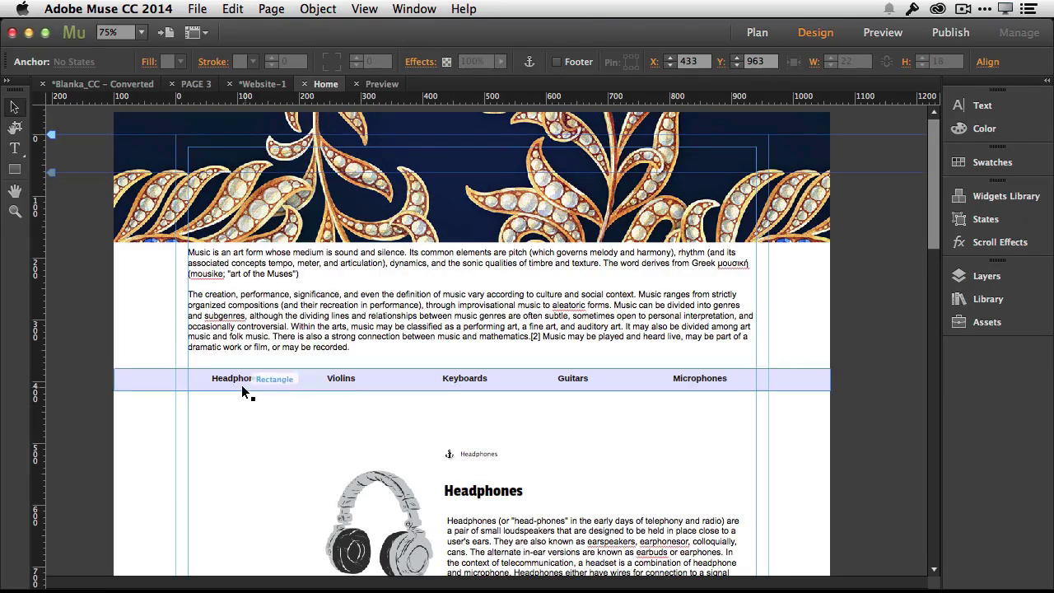
- Link the Headphones and Violins menu items to their matching page anchors
left_click(241, 378)
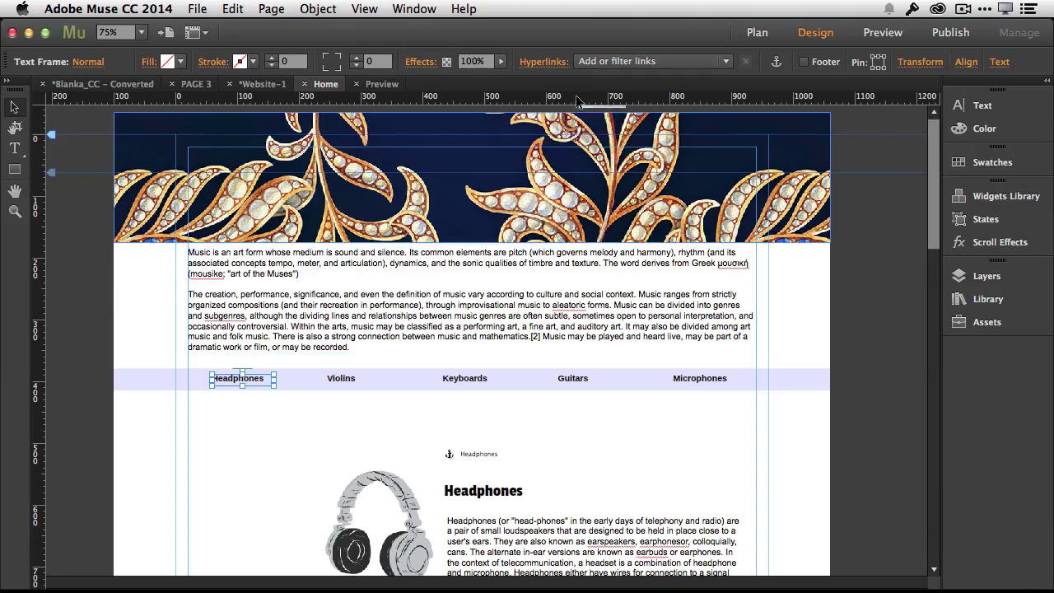
left_click(616, 65)
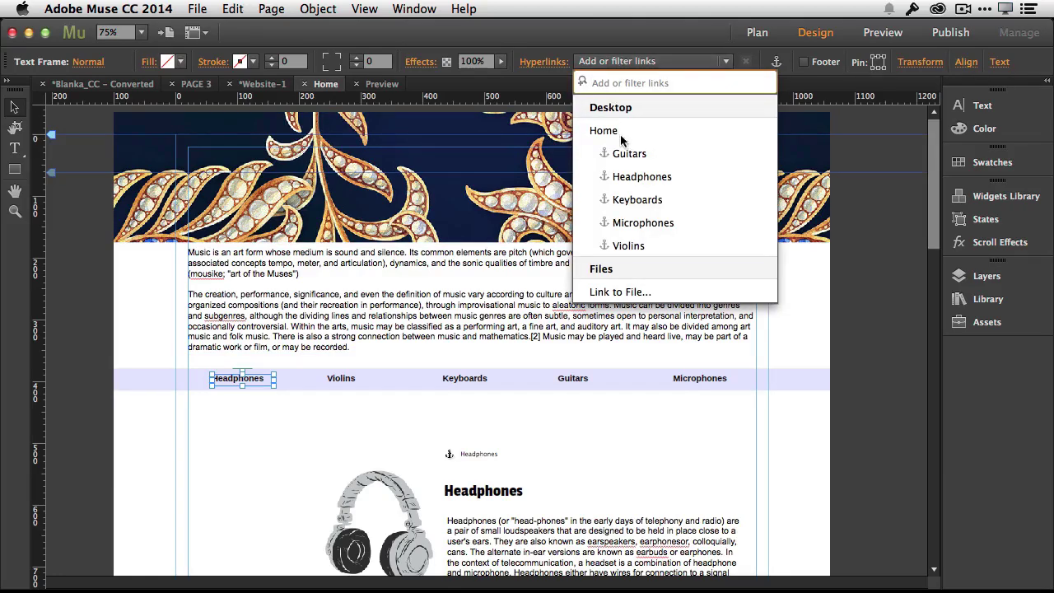
left_click(626, 178)
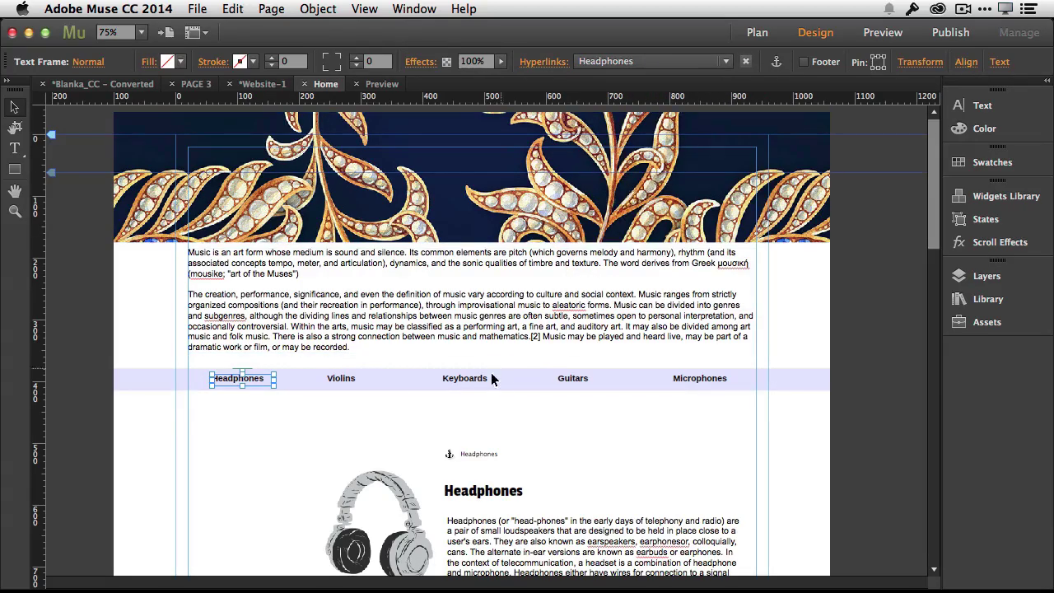
left_click(349, 378)
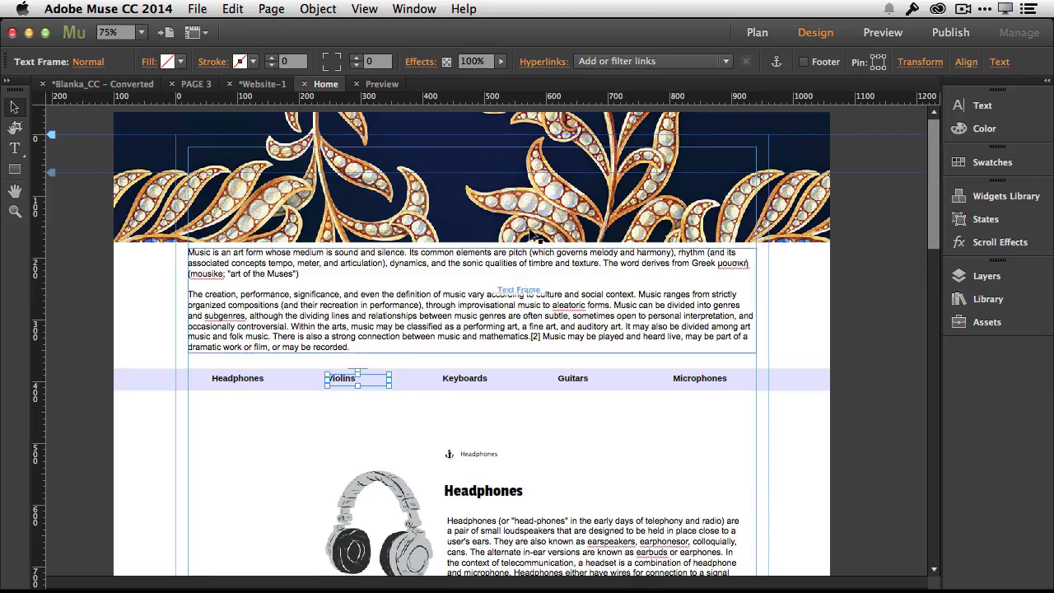
left_click(626, 66)
left_click(631, 247)
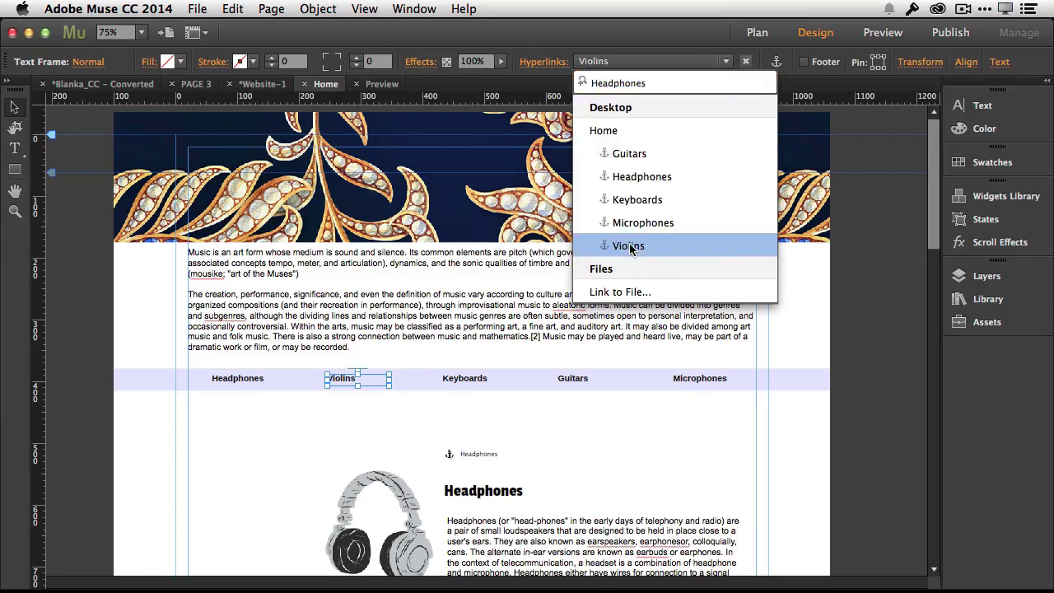
left_click(630, 247)
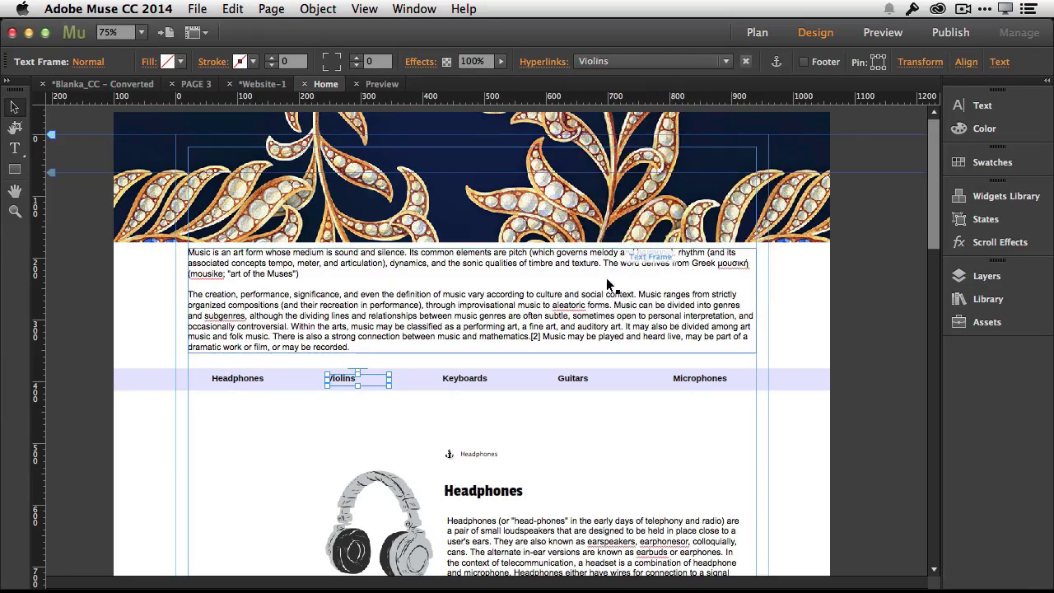
- Link the Keyboards, Guitars and Microphones menu items to their matching anchors
left_click(483, 378)
left_click(653, 63)
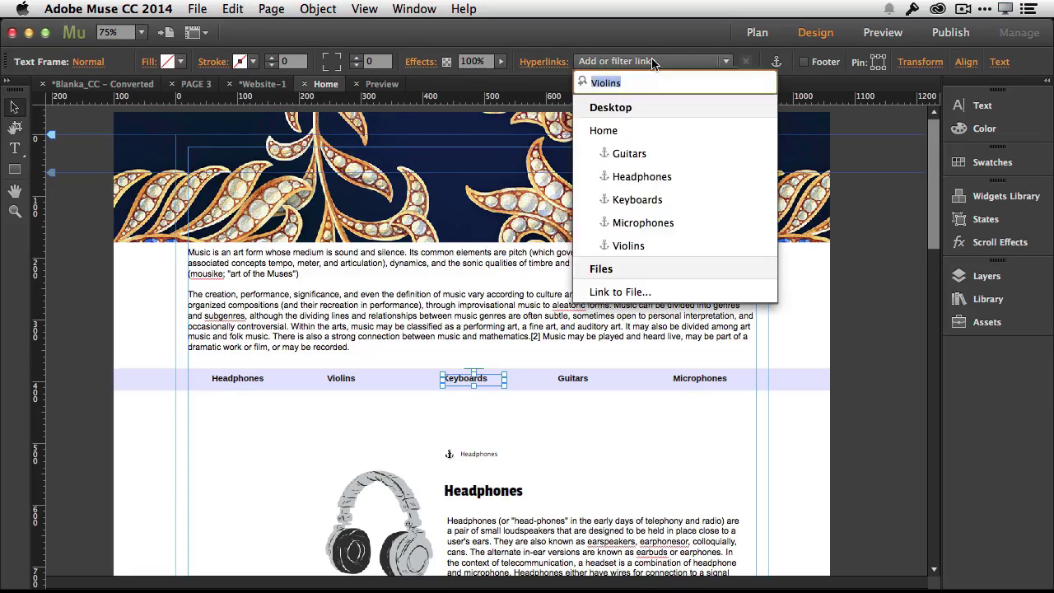
left_click(636, 201)
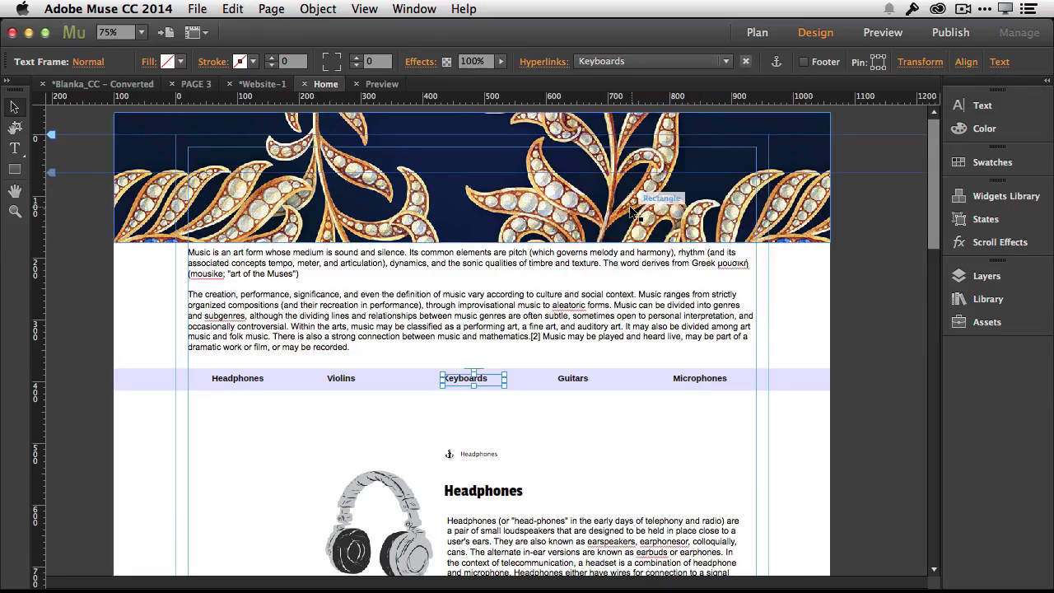
left_click(572, 378)
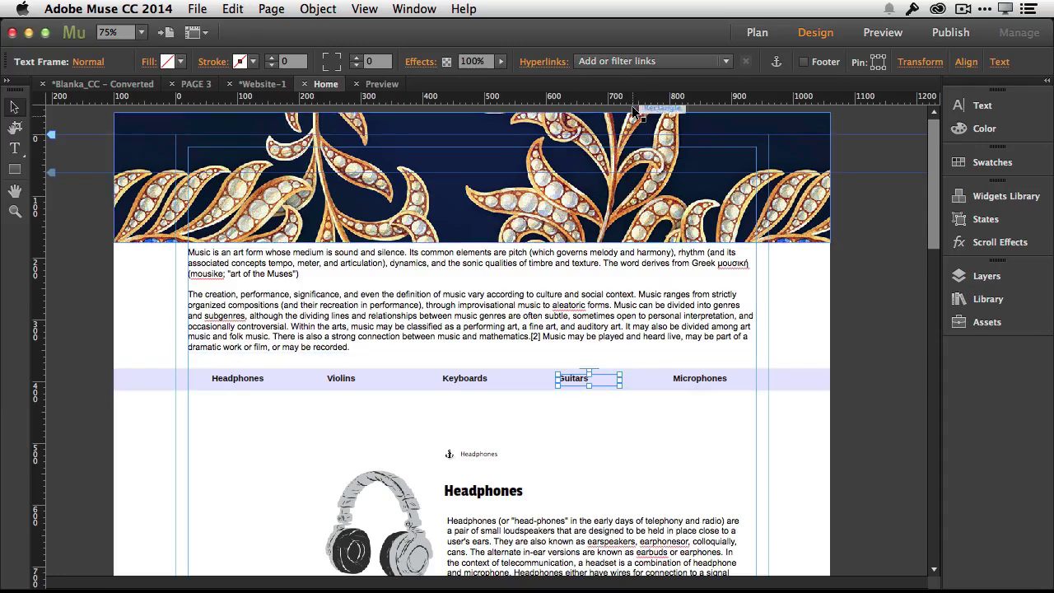
left_click(625, 63)
left_click(631, 157)
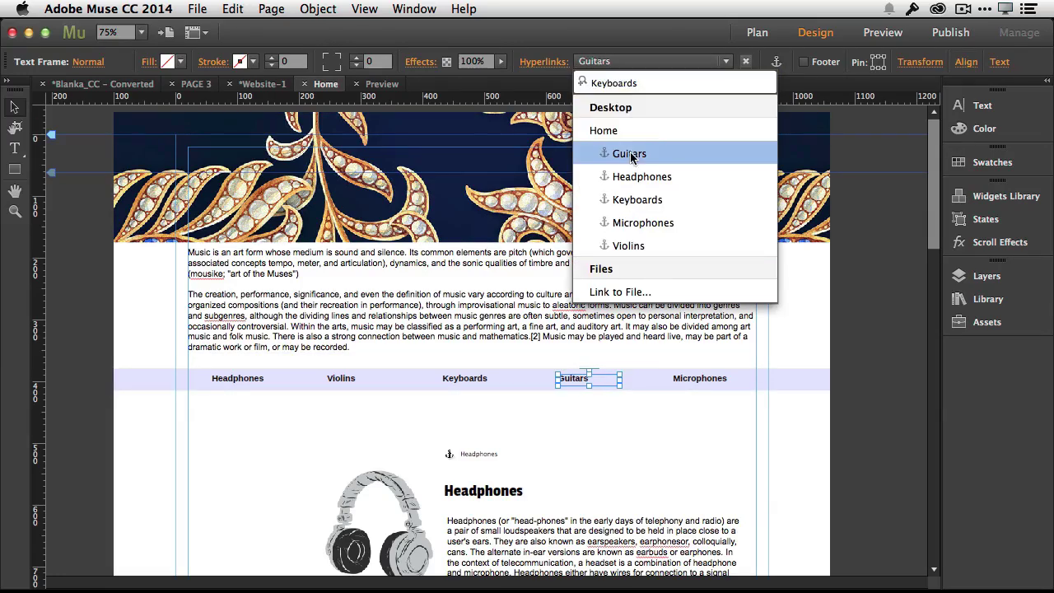
left_click(683, 380)
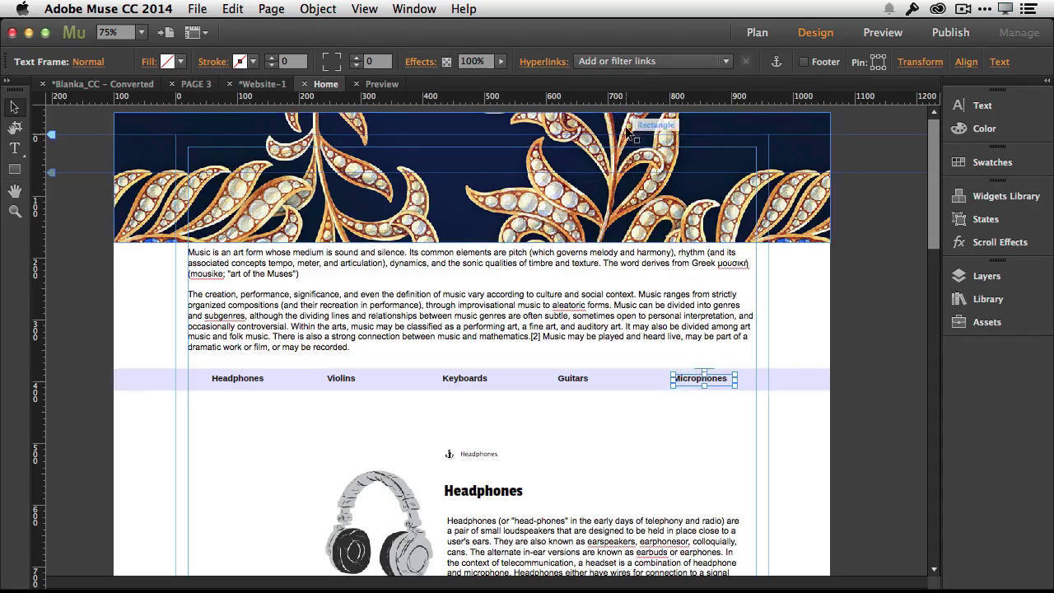
left_click(635, 61)
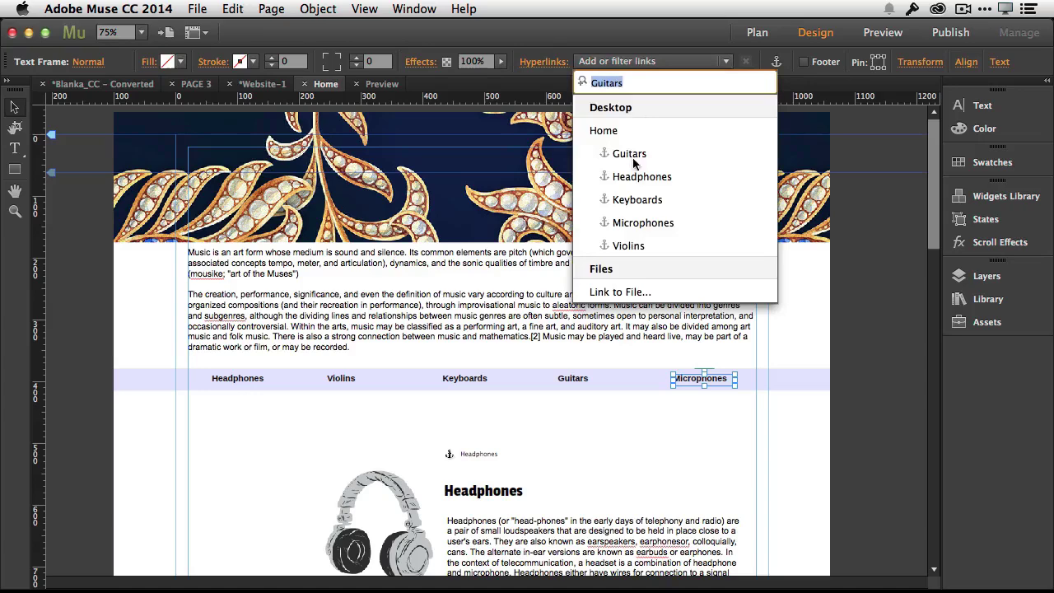
left_click(631, 224)
- Deselect the menu and preview the page in the browser
left_click(652, 445)
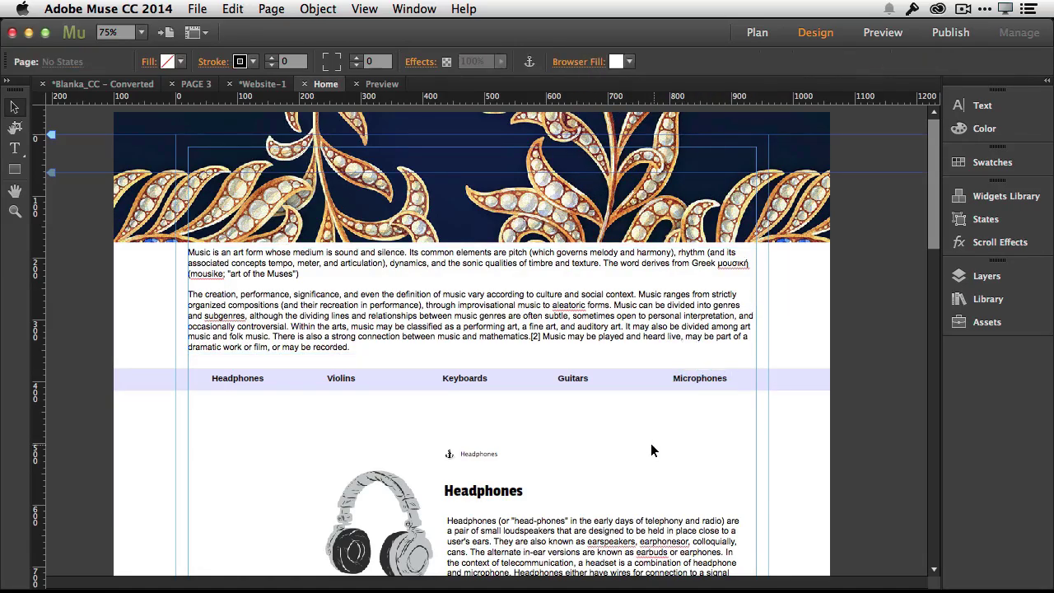
left_click(197, 9)
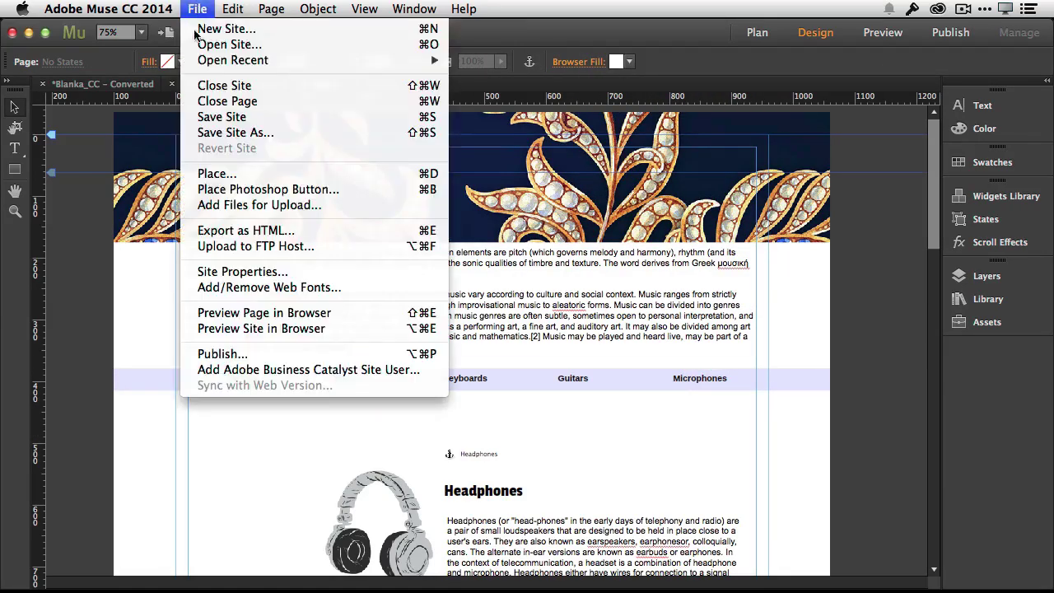
left_click(251, 317)
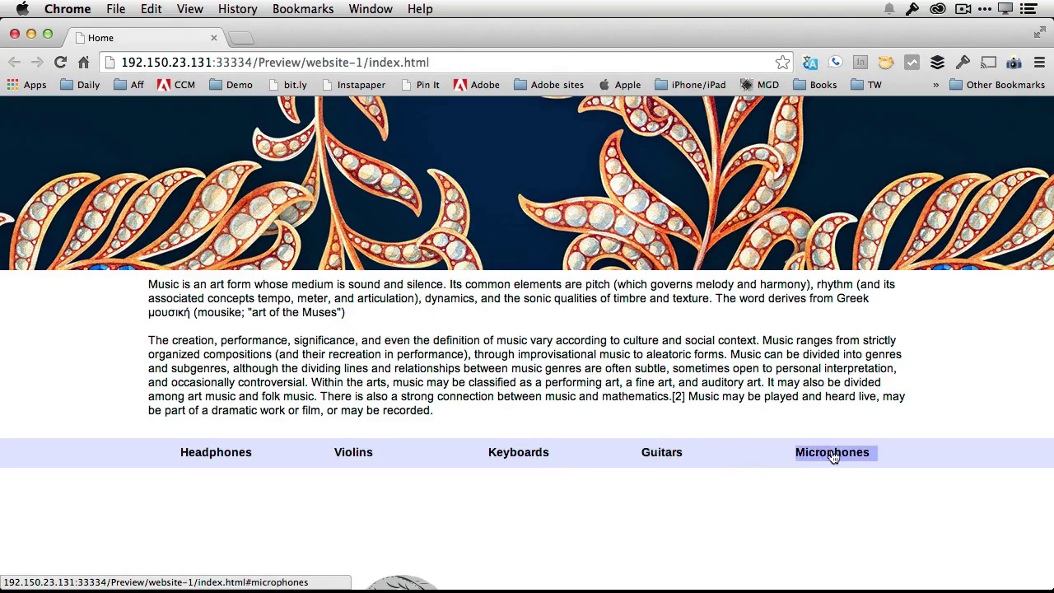
- Scroll the Chrome preview to the footer, jumping to Headphones on the way, confirming the menu stays pinned
scroll(434, 351, "down", 3)
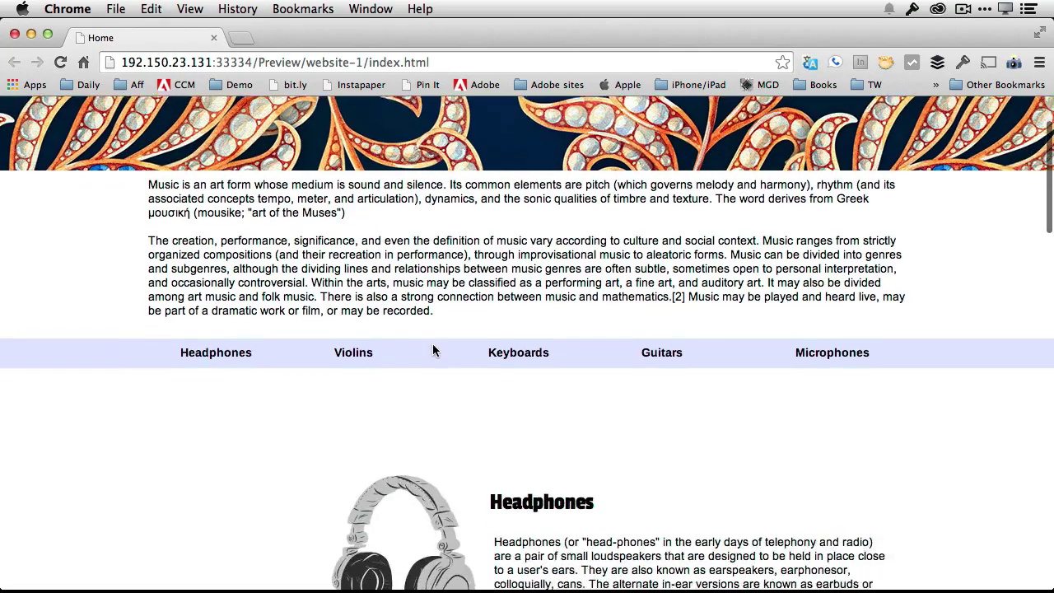
scroll(432, 351, "down", 5)
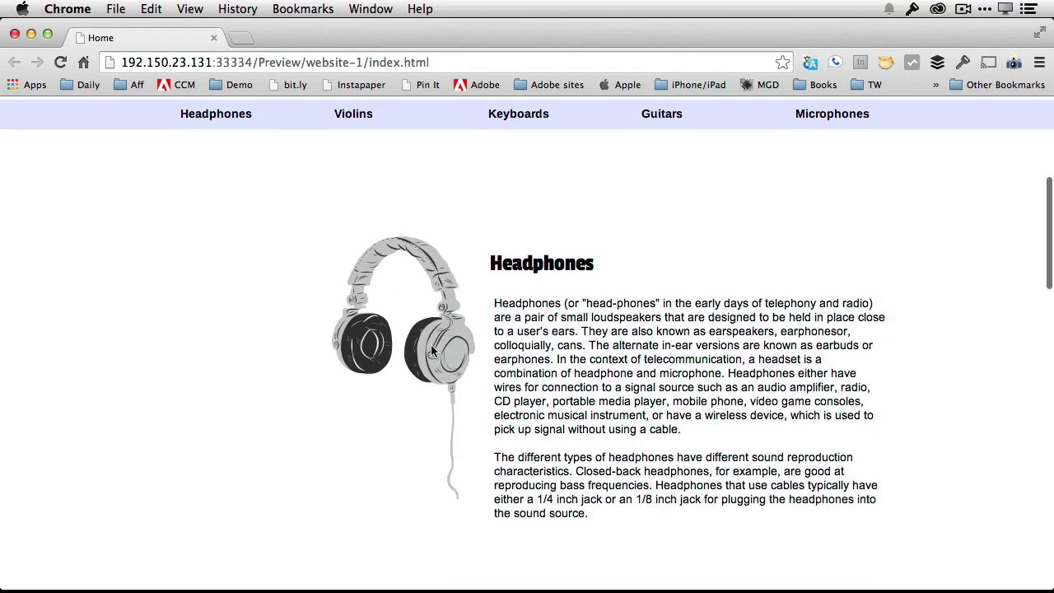
scroll(430, 351, "down", 5)
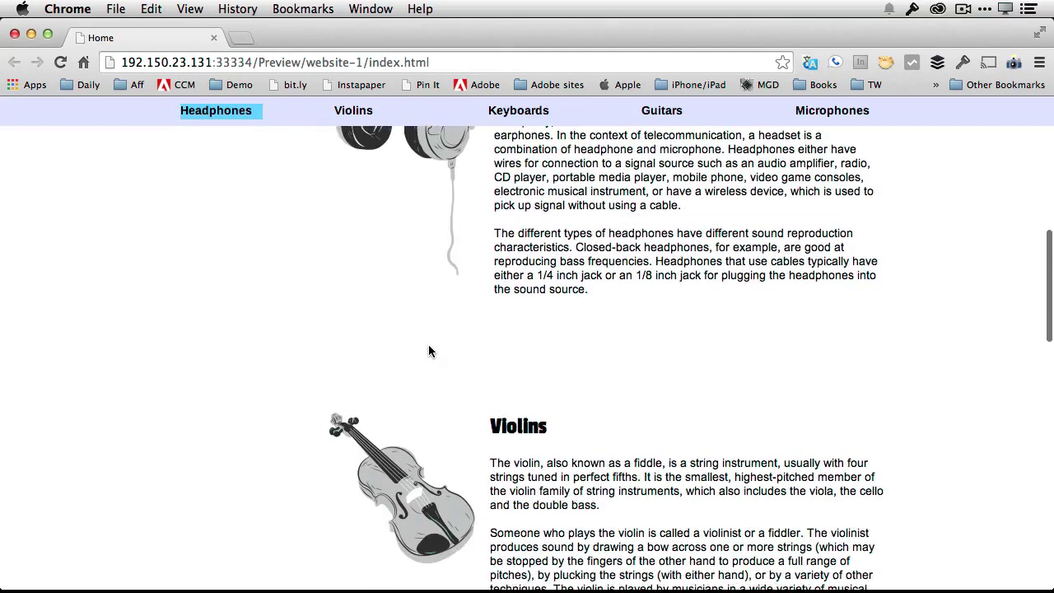
scroll(428, 352, "down", 1)
left_click(205, 117)
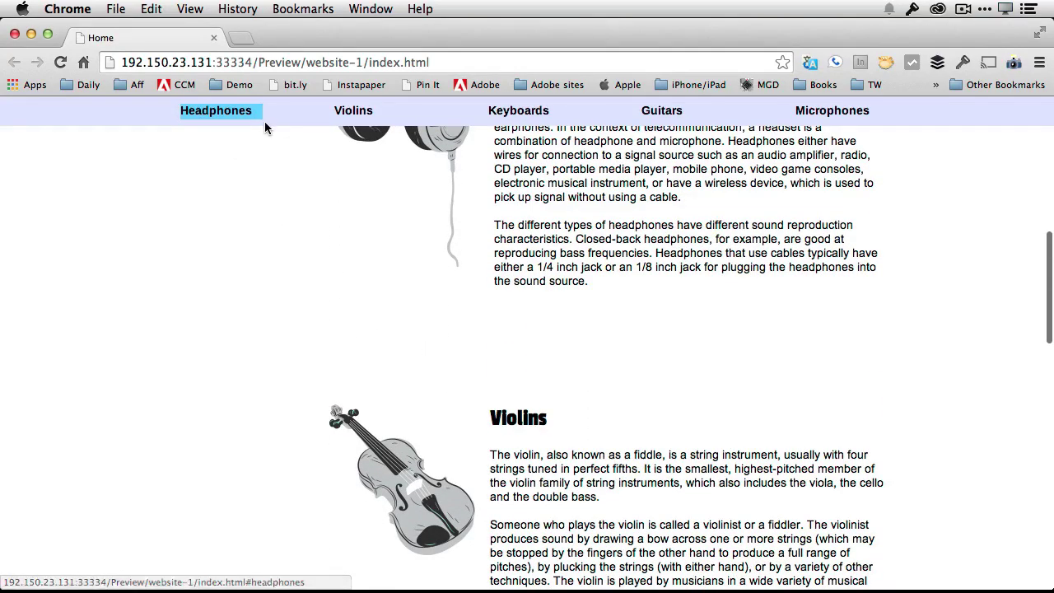
scroll(344, 228, "down", 3)
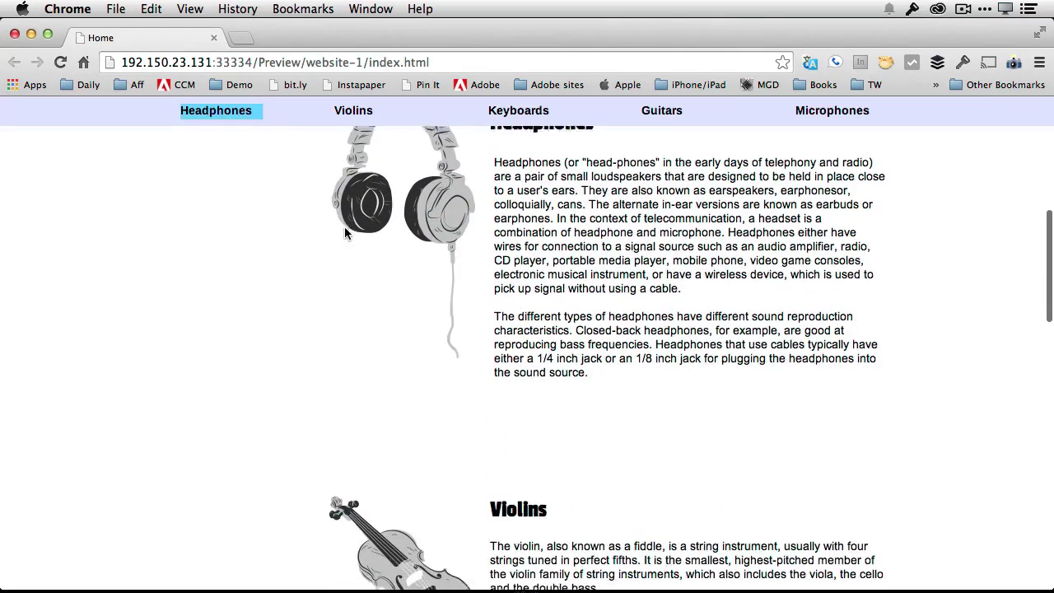
scroll(345, 228, "down", 1)
scroll(345, 234, "down", 8)
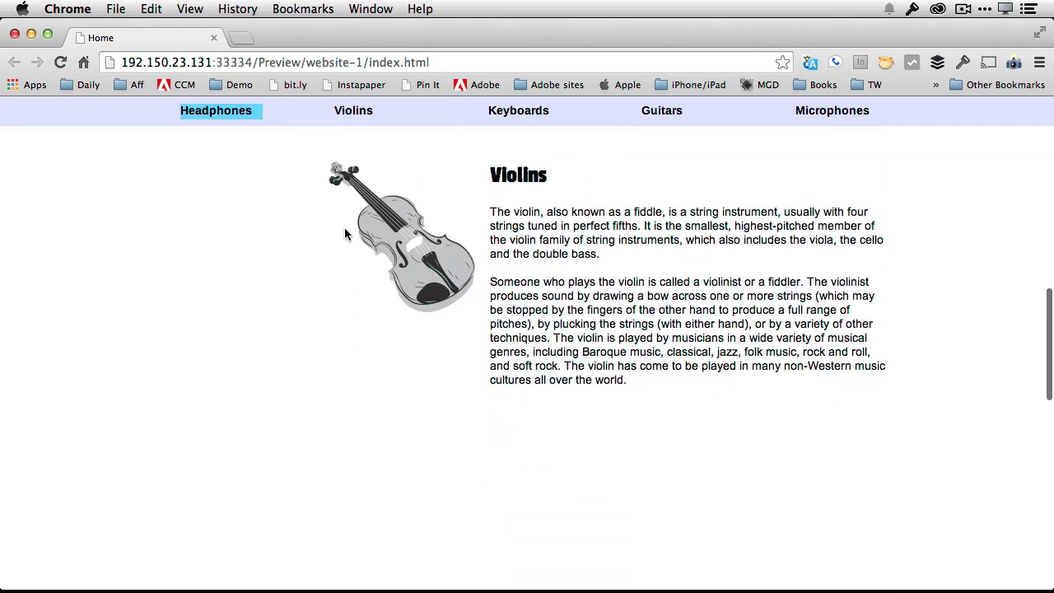
scroll(345, 234, "down", 12)
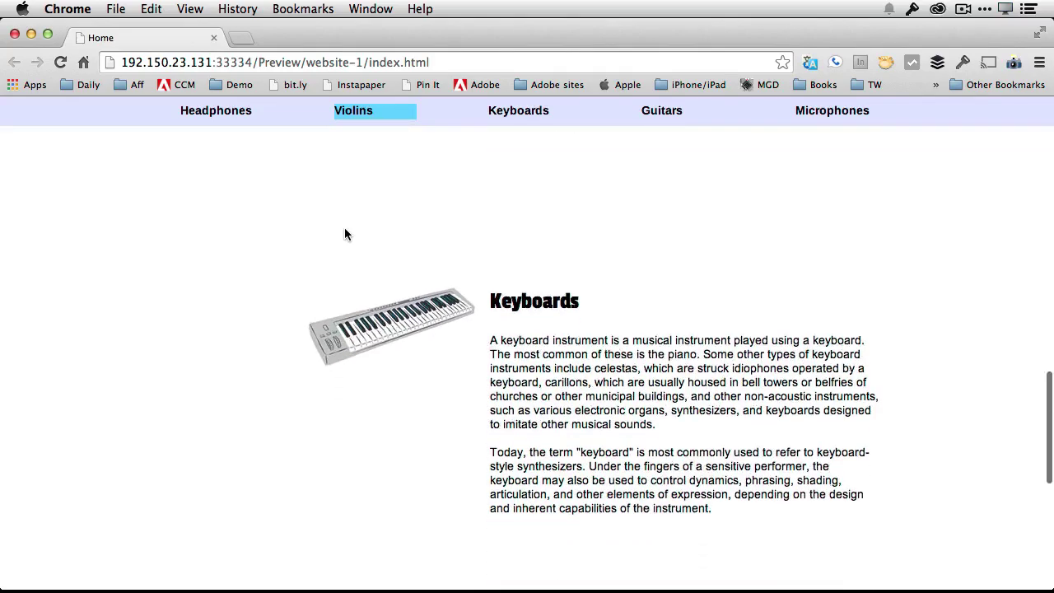
scroll(345, 234, "down", 6)
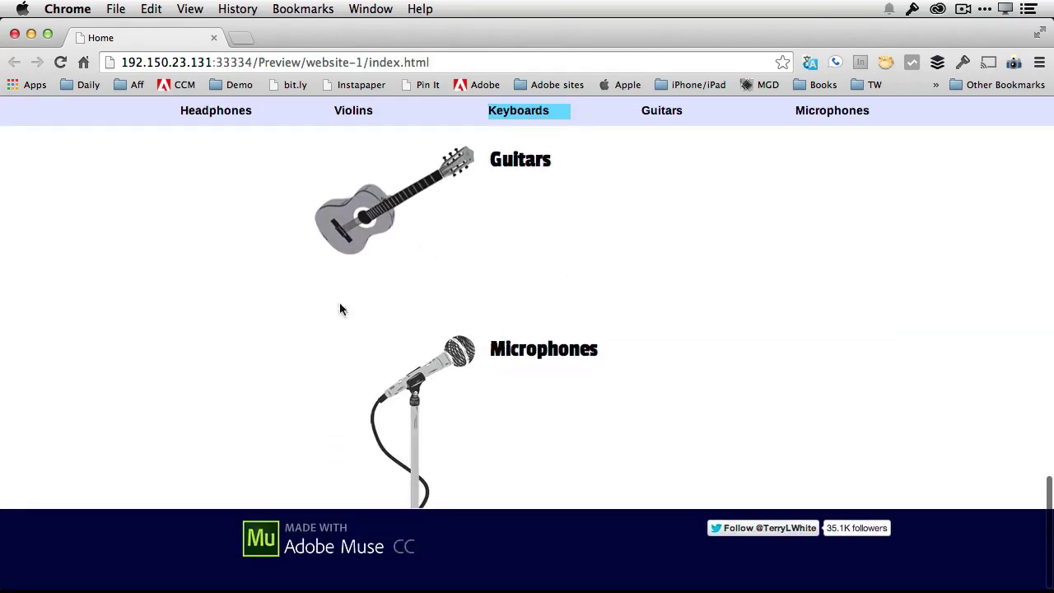
scroll(463, 283, "down", 2)
- Test the Headphones, Microphones, Violins, Keyboards and Guitars menu links' jumps to their sections
left_click(358, 120)
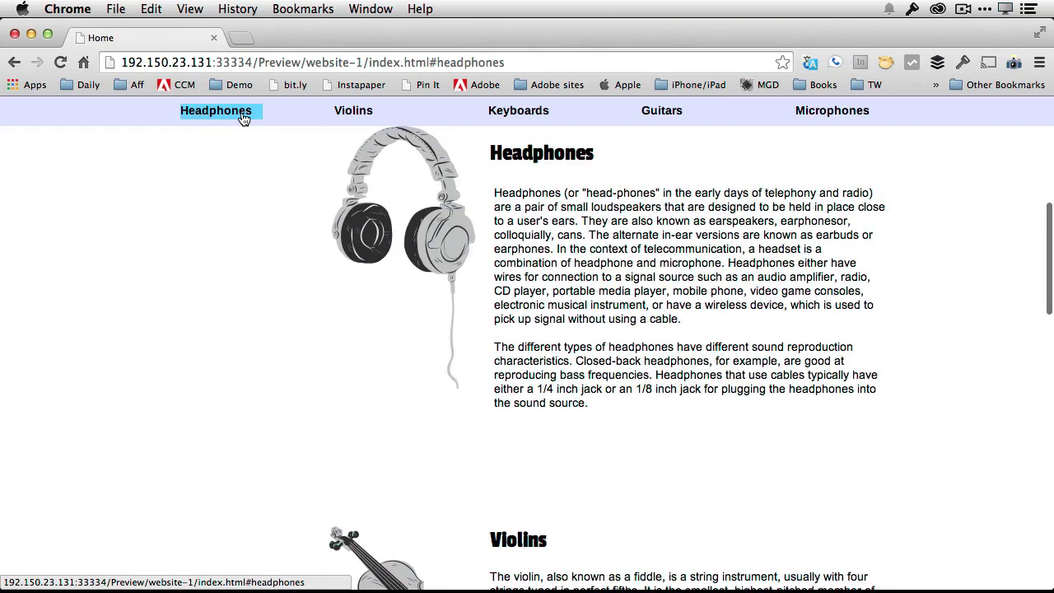
left_click(663, 119)
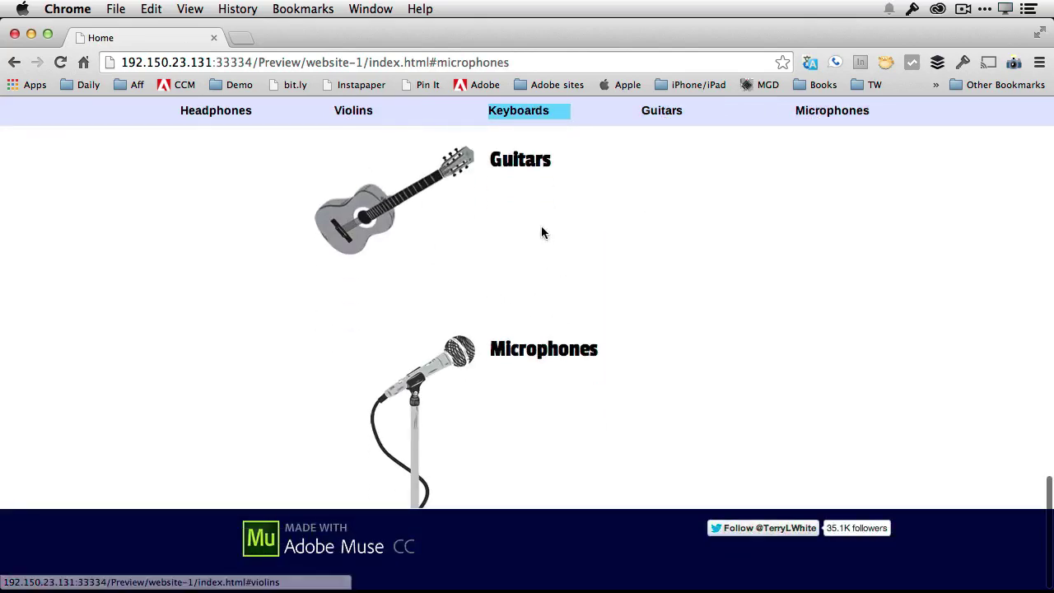
left_click(353, 111)
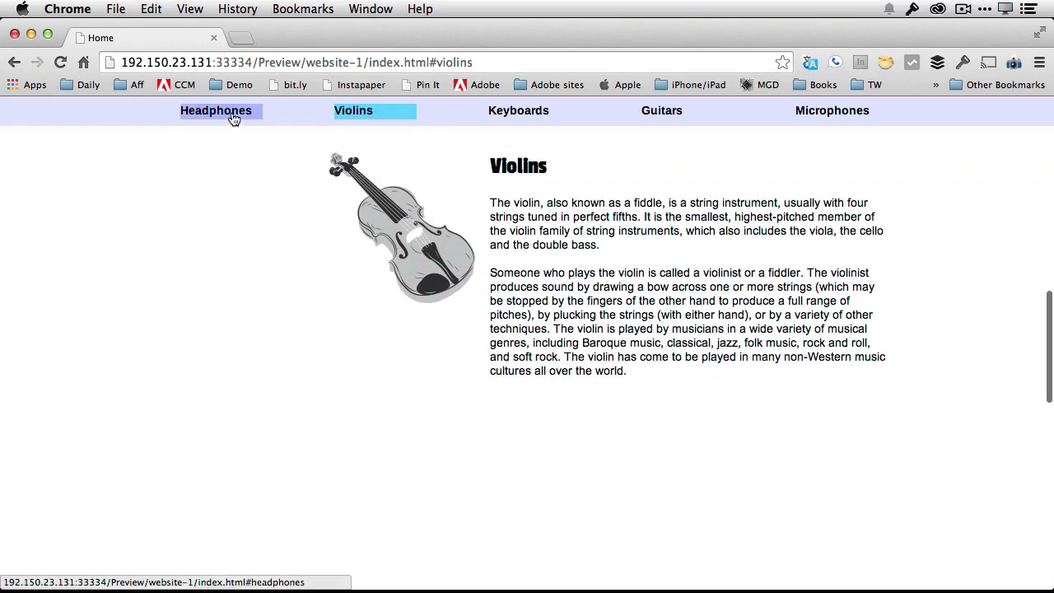
left_click(238, 114)
left_click(533, 119)
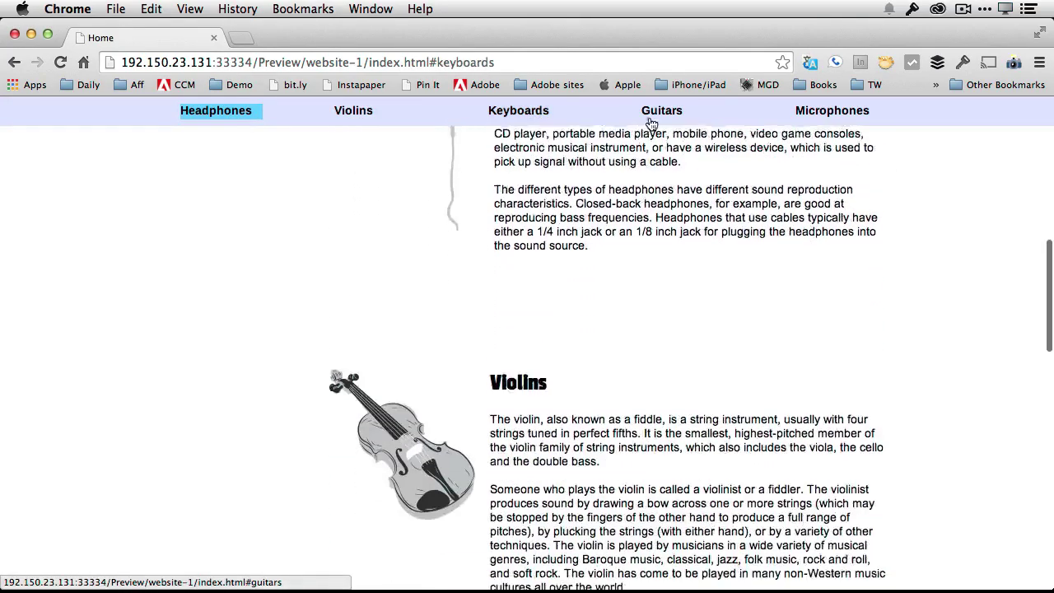
left_click(665, 110)
left_click(799, 115)
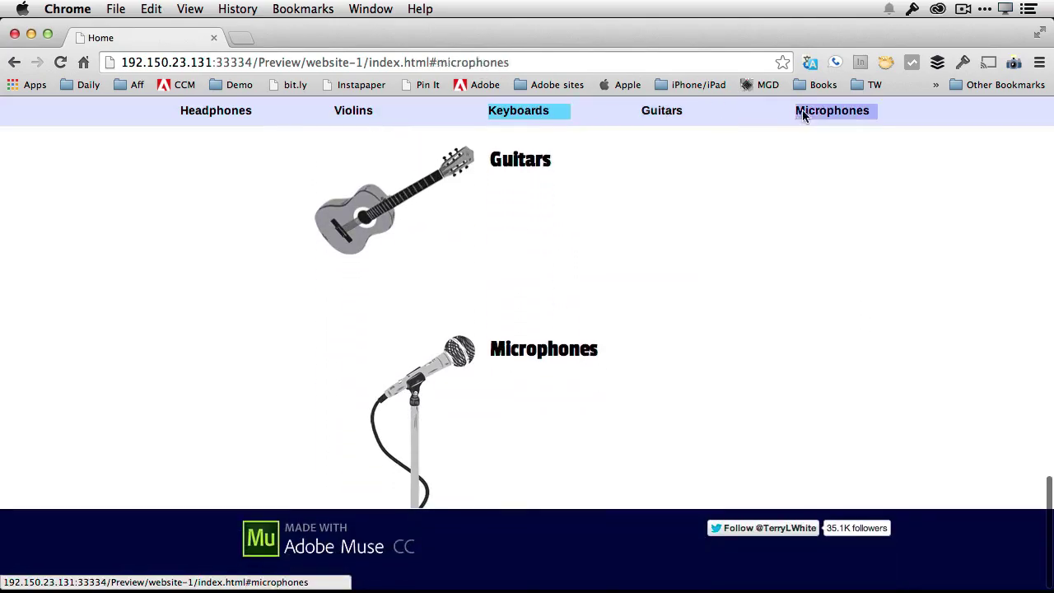
left_click(234, 120)
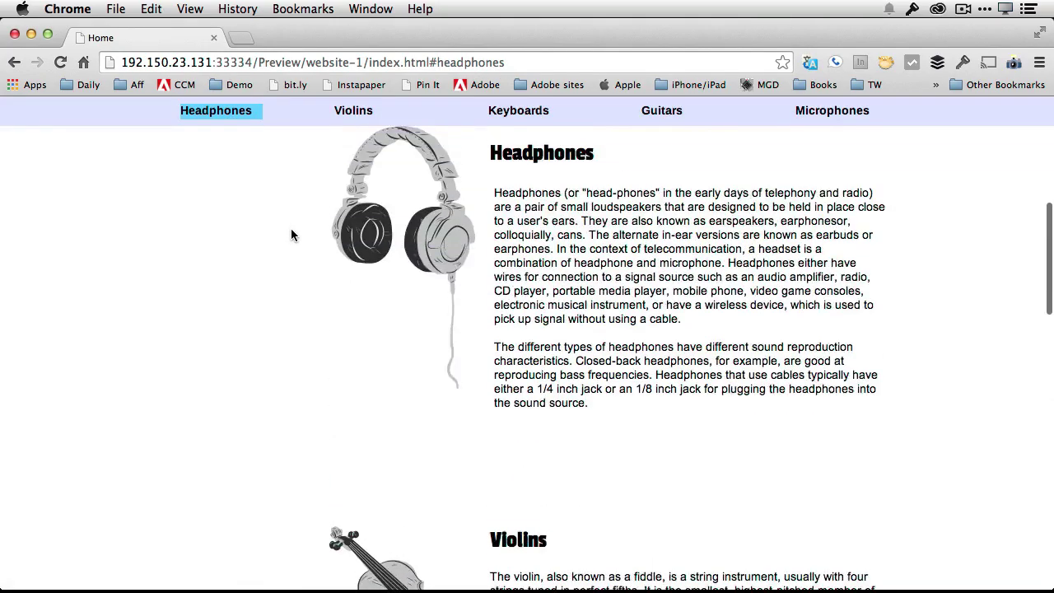
- Scroll around the section, then return to the Headphones section via its menu link
scroll(301, 453, "down", 5)
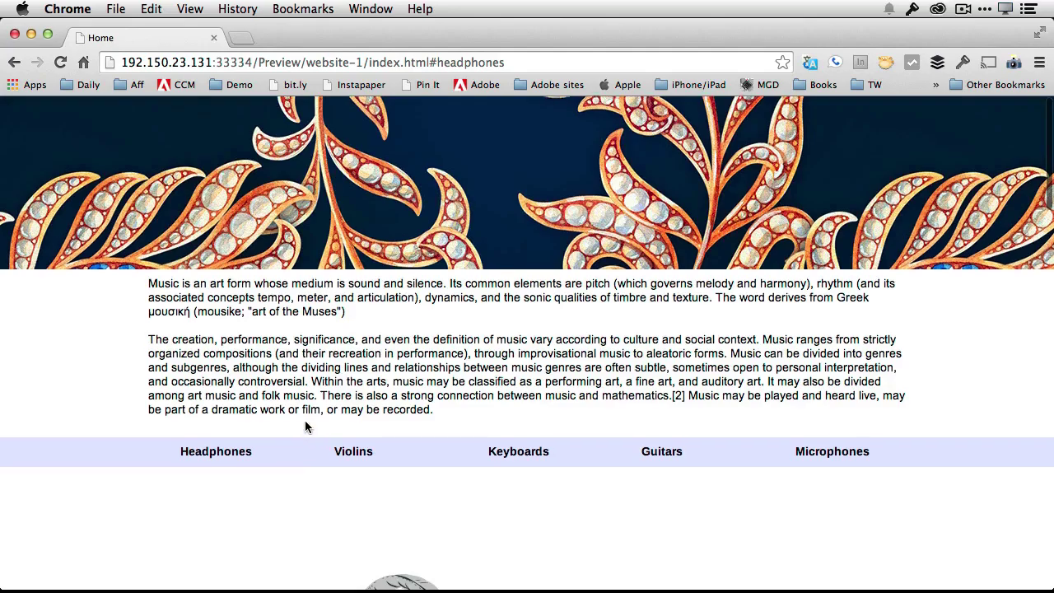
scroll(305, 426, "up", 3)
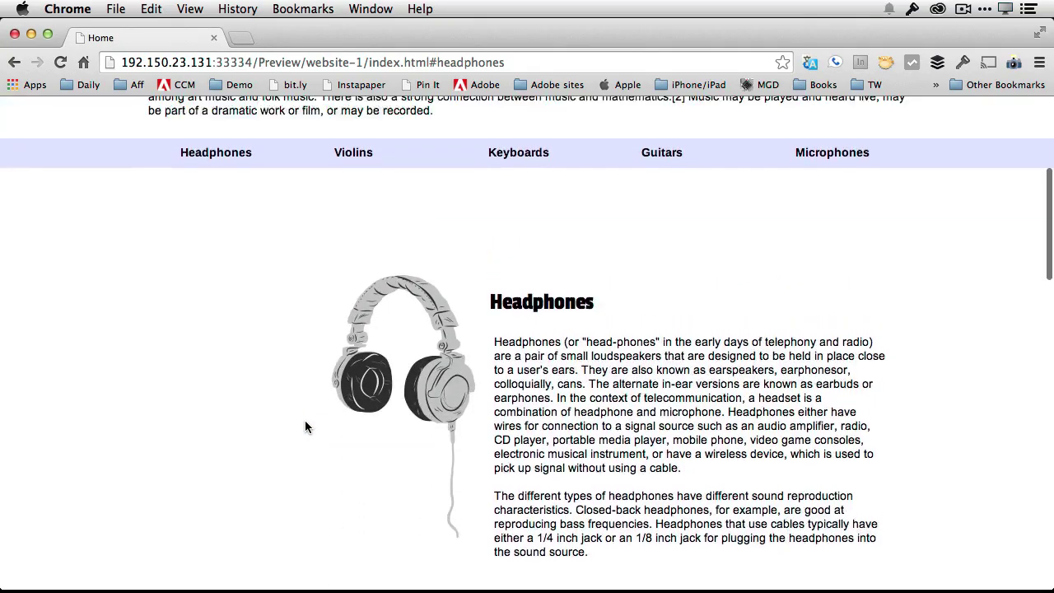
scroll(304, 426, "down", 5)
scroll(305, 424, "down", 10)
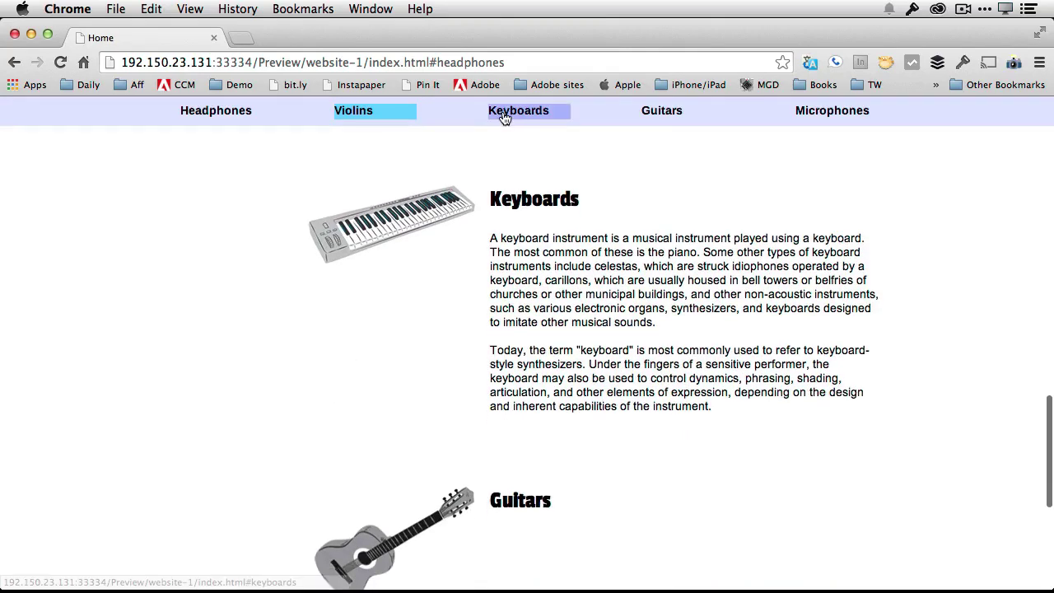
left_click(240, 114)
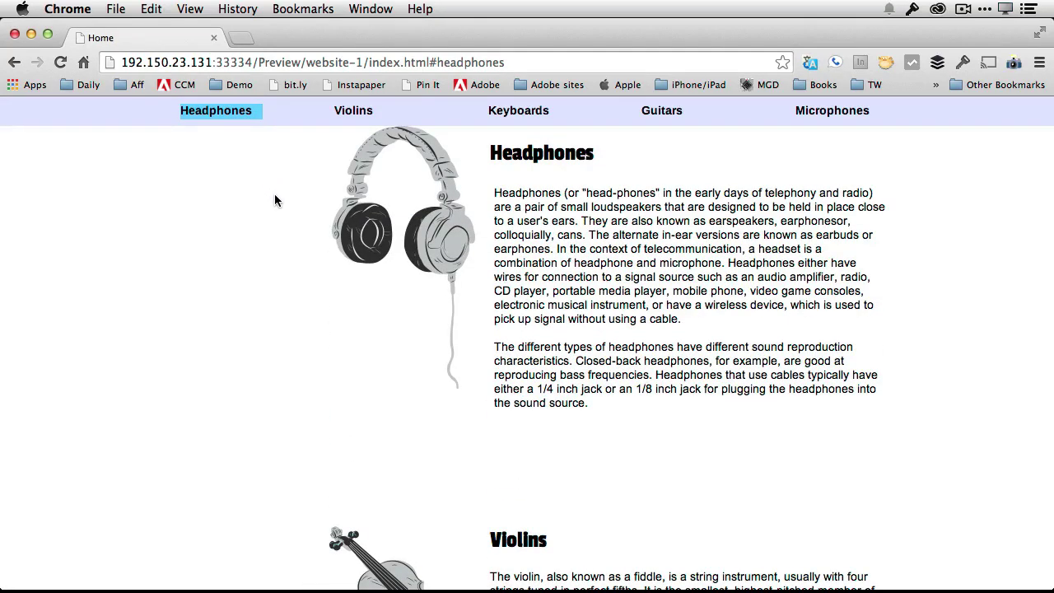
- Scroll the preview back up to the header banner and intro text
scroll(280, 197, "up", 5)
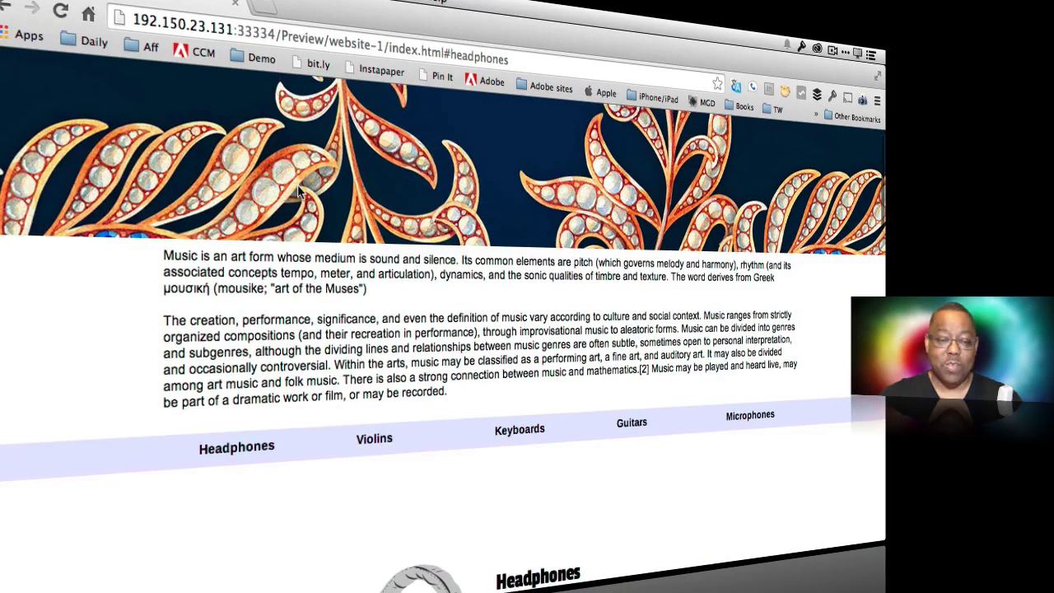
scroll(299, 190, "up", 1)
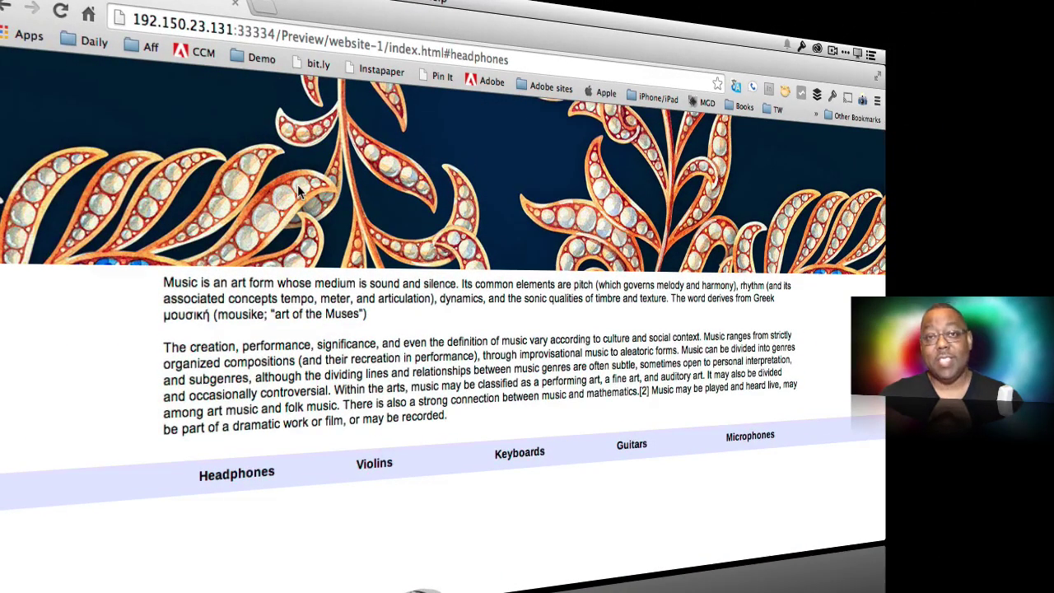